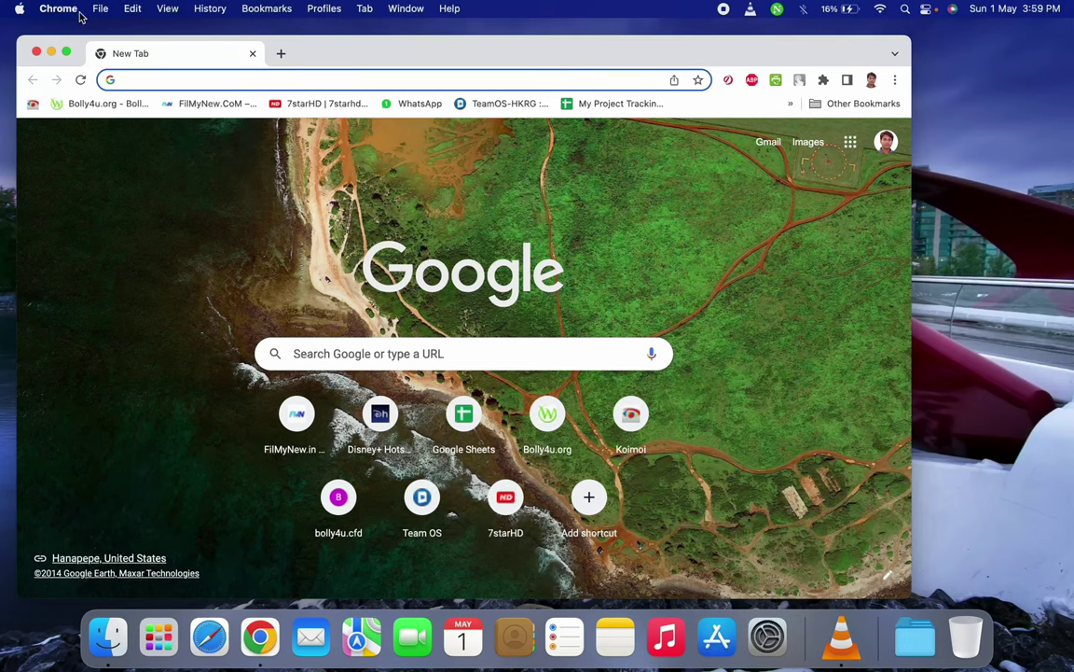
Look over the browser's history, bookmark and profile commands, and close the browser window
click(211, 8)
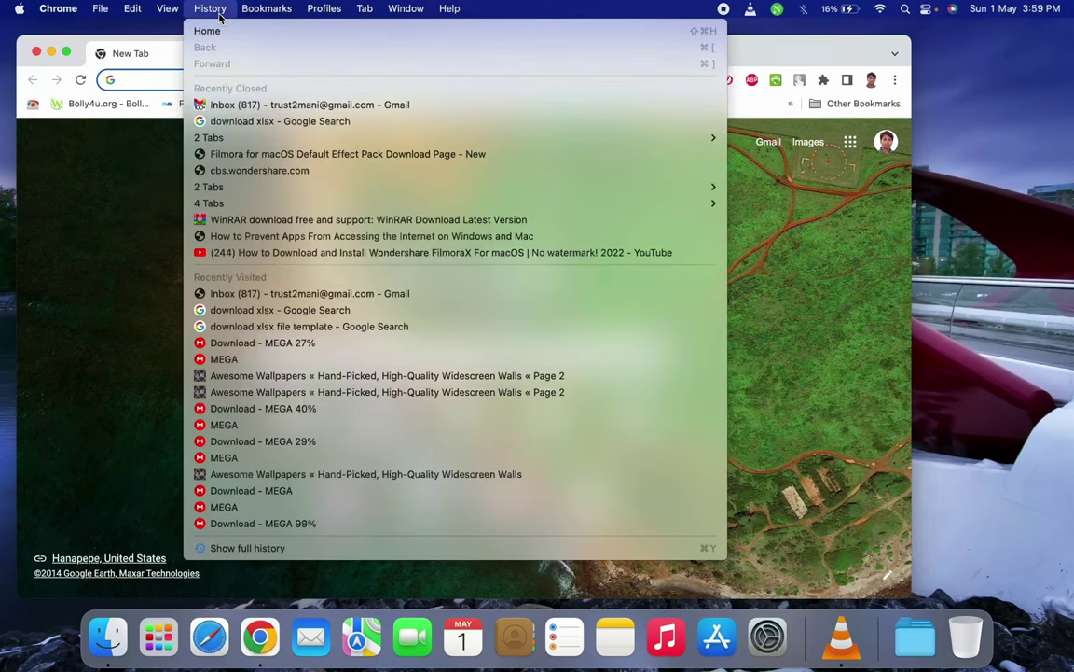
click(214, 11)
click(261, 9)
click(263, 11)
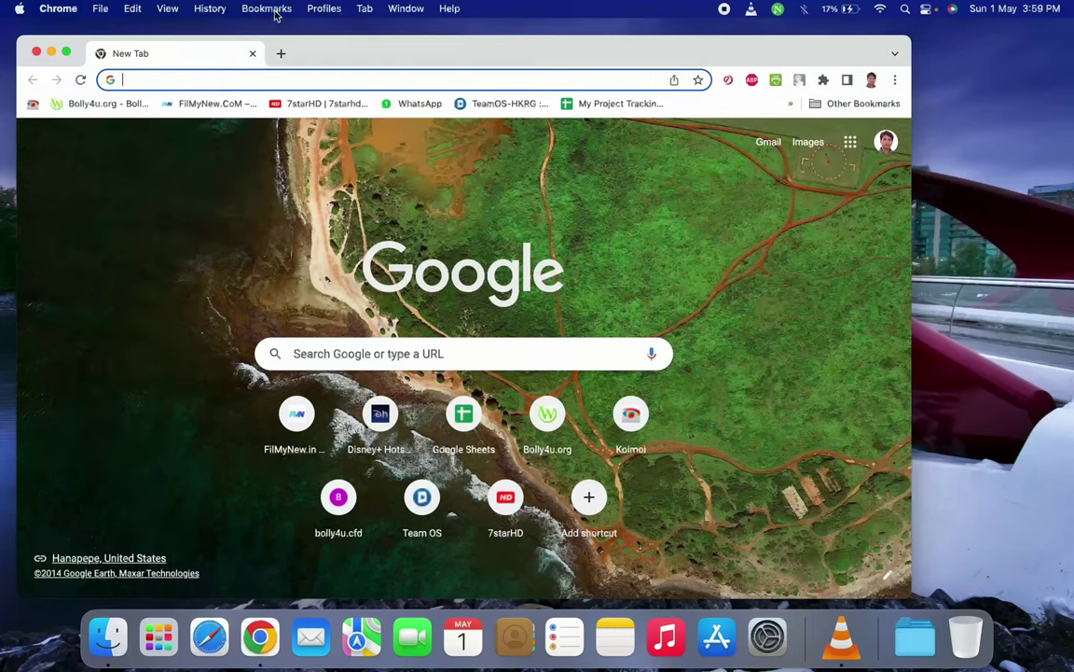
click(317, 11)
click(318, 13)
click(35, 53)
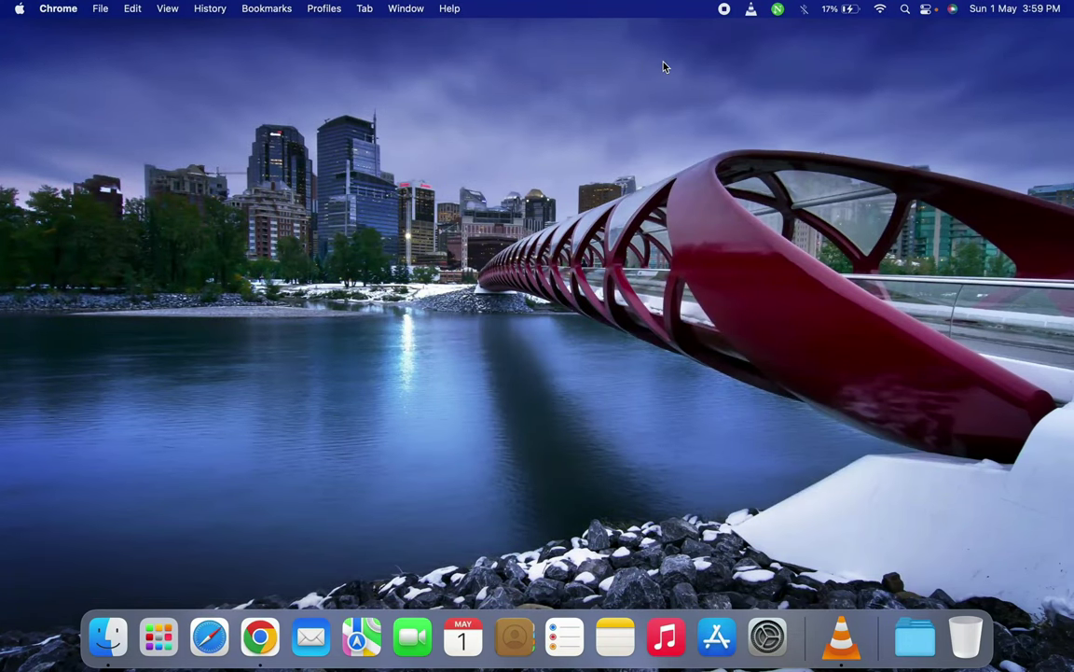
View the available Wi-Fi networks and the quick settings in Control Center
click(880, 11)
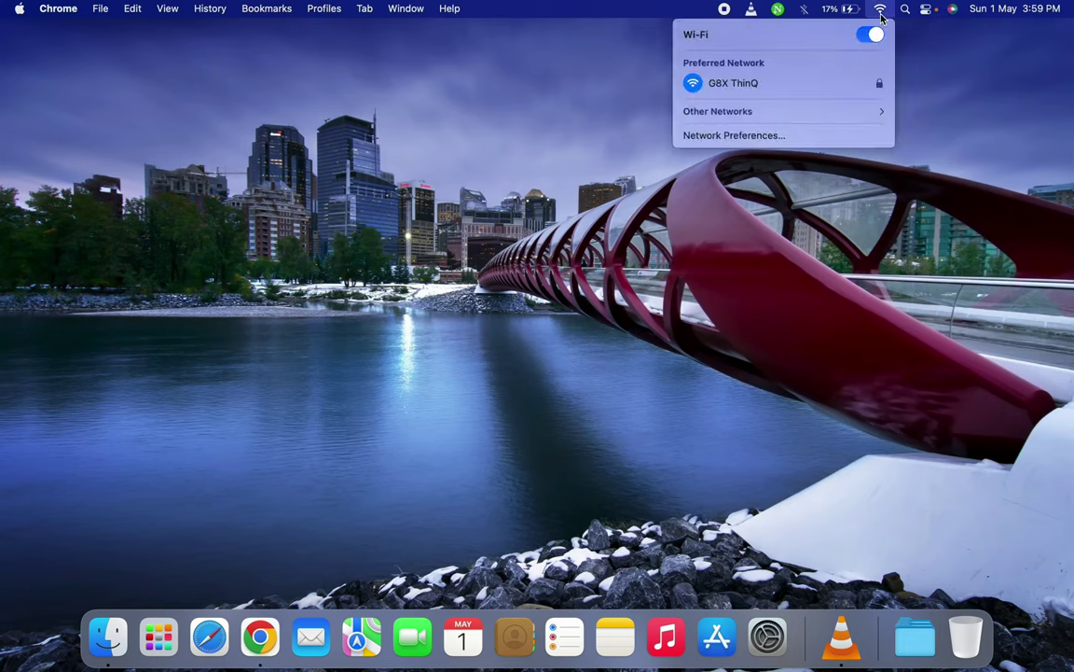
click(880, 11)
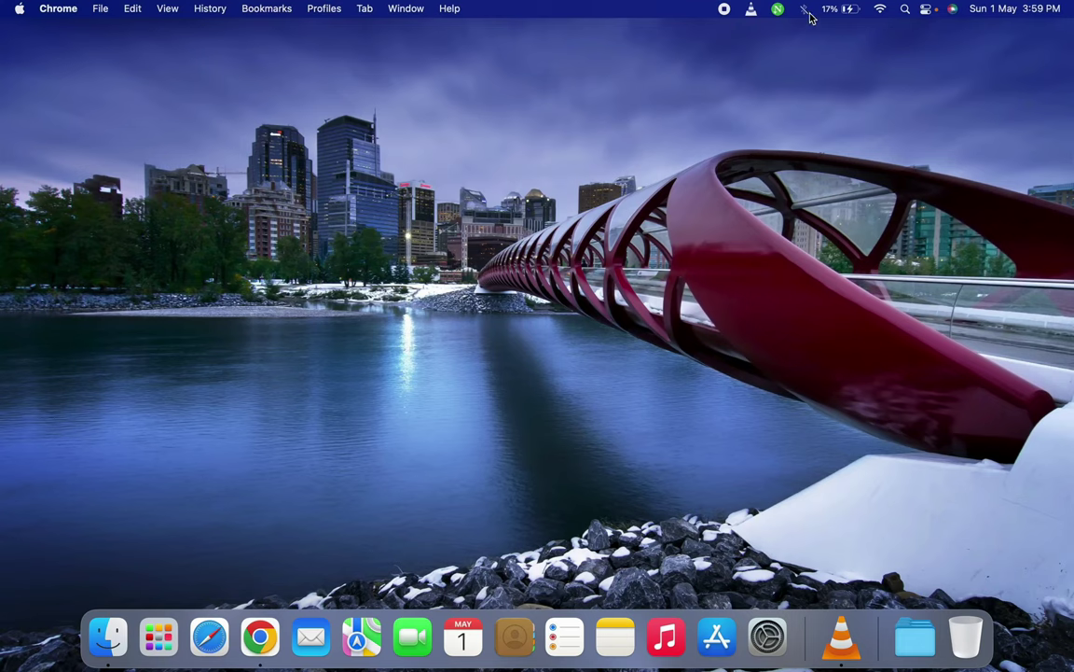
click(927, 10)
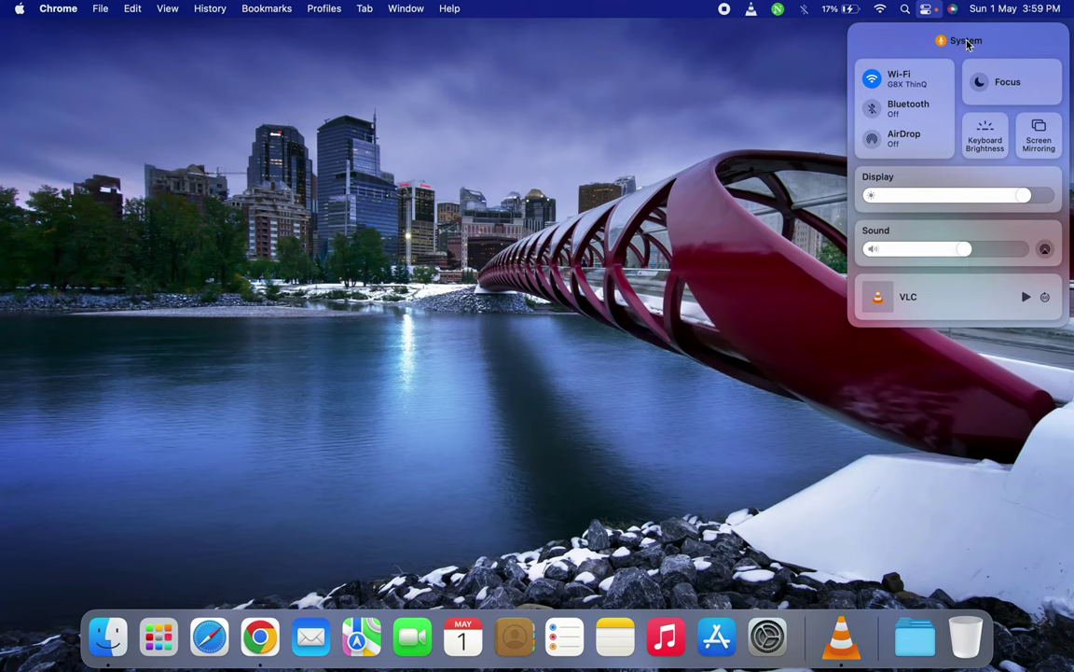
Show the Notification Center widgets and look through them down to the widget editing option
click(999, 9)
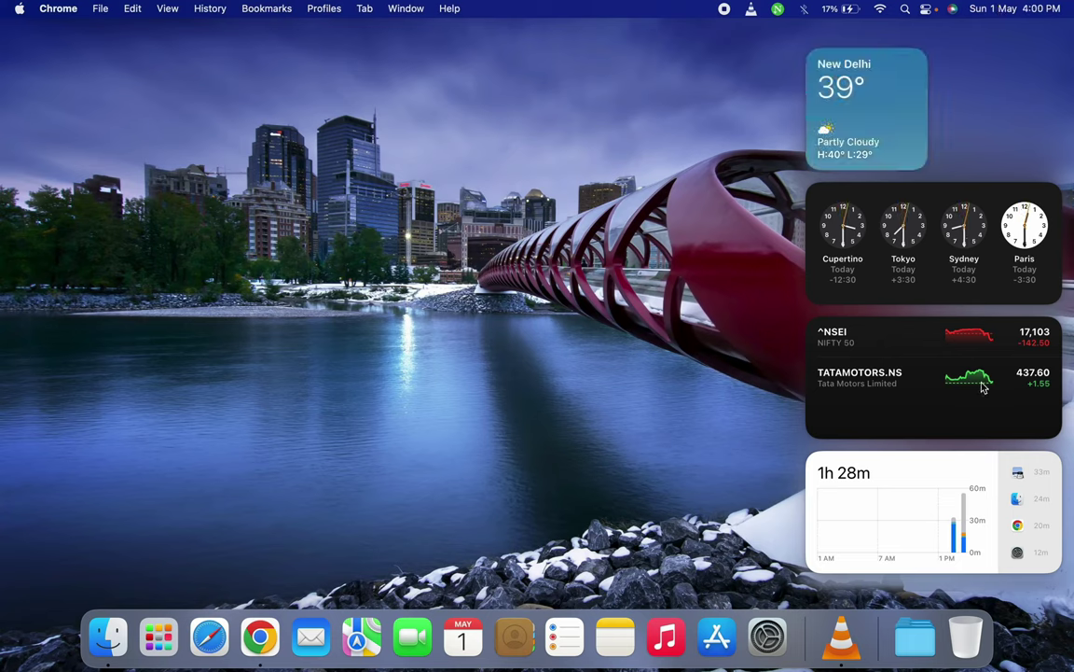
scroll(1020, 527, down, 2)
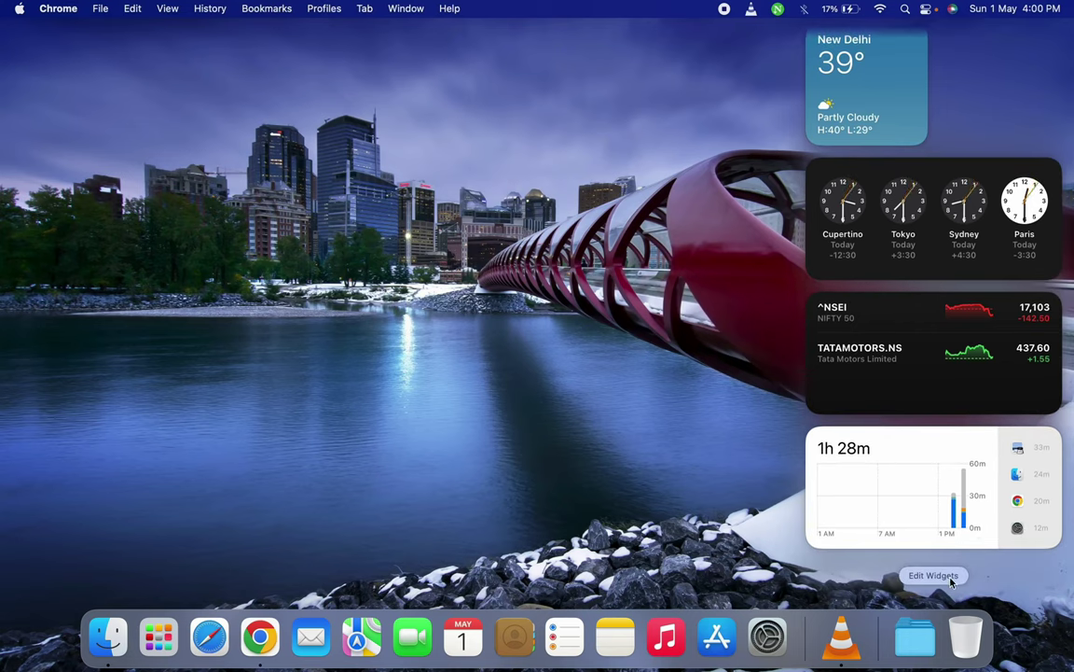
click(673, 502)
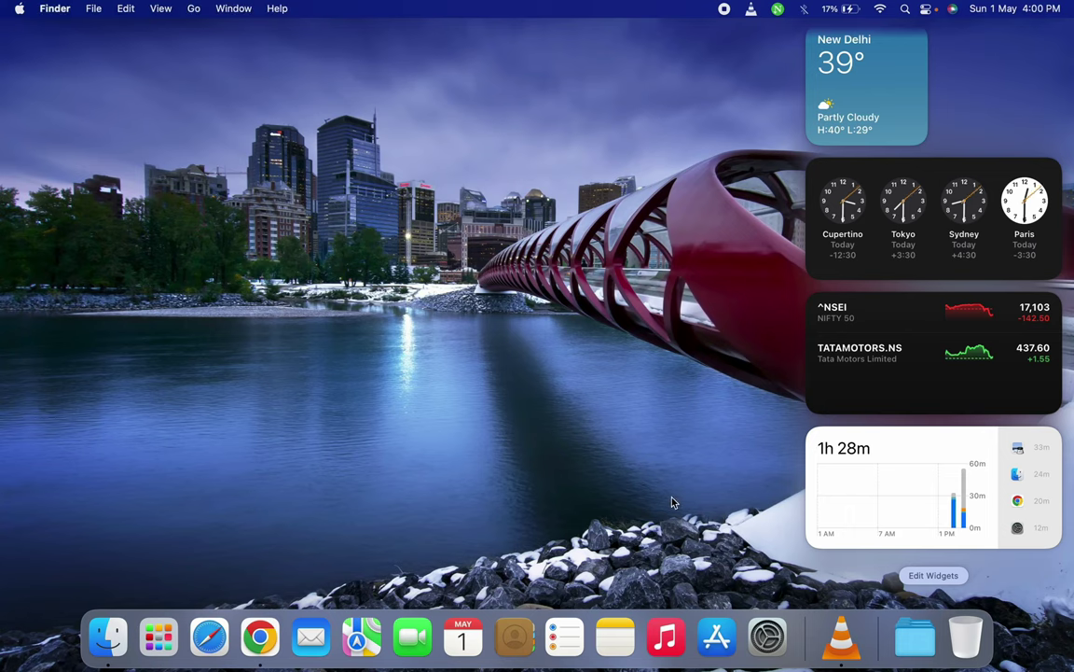
click(20, 11)
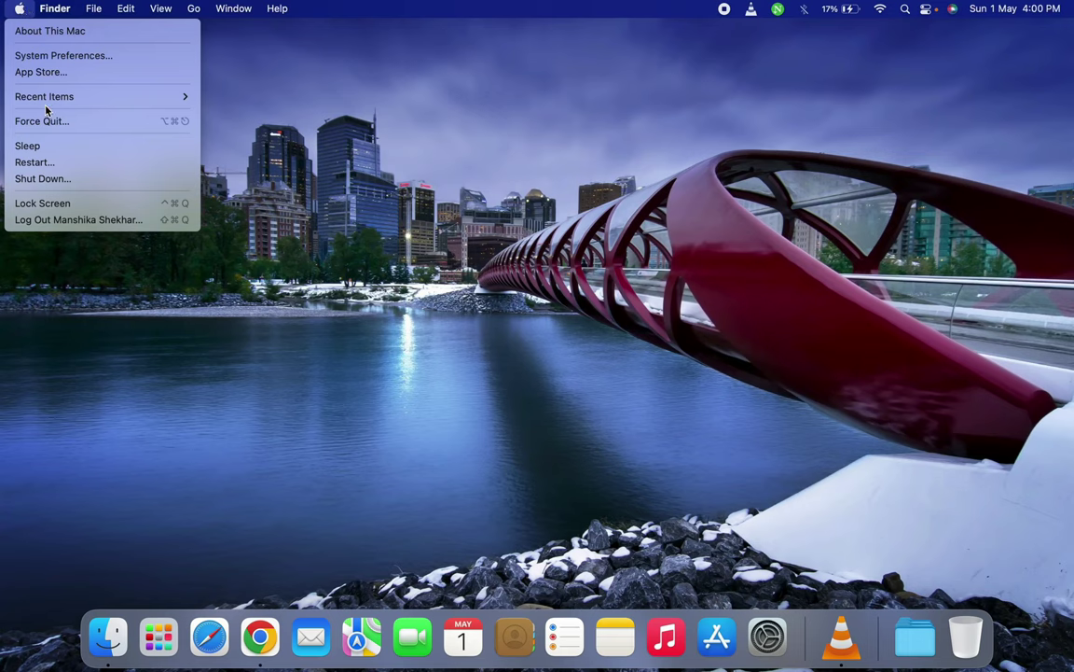
click(58, 186)
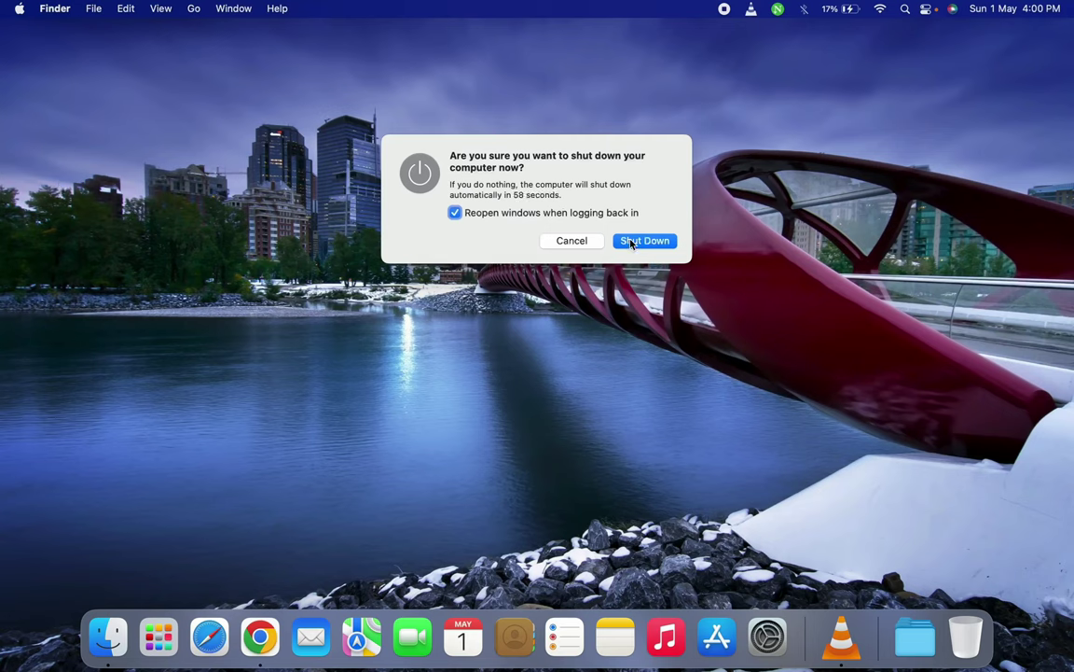
click(573, 242)
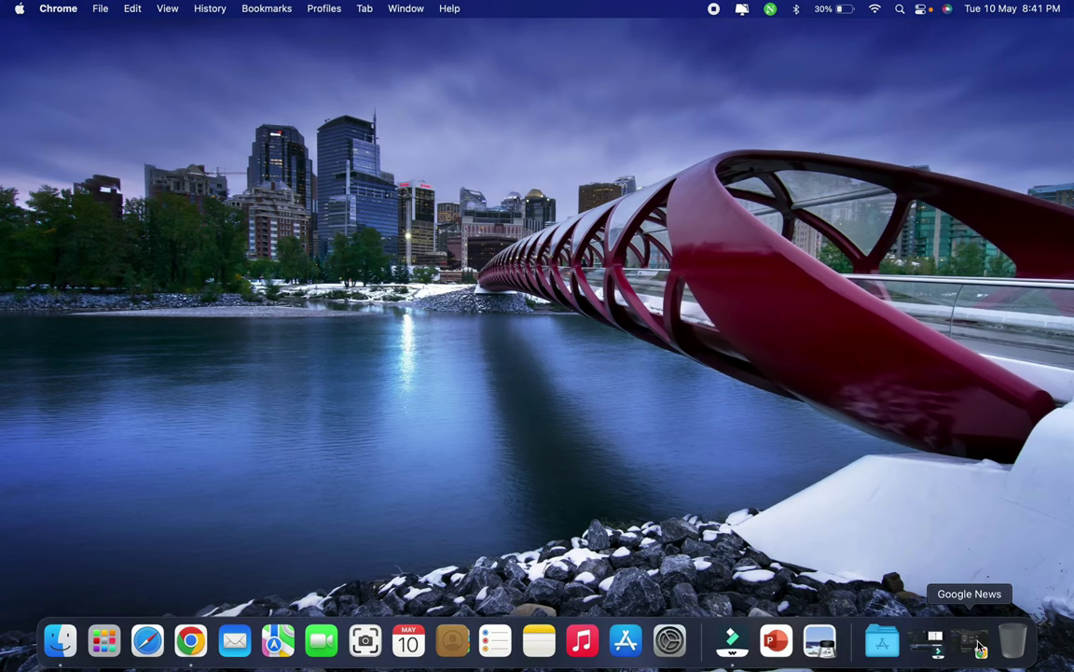
Restore the minimized Google News window to full screen and scroll through the top stories in both directions
click(971, 638)
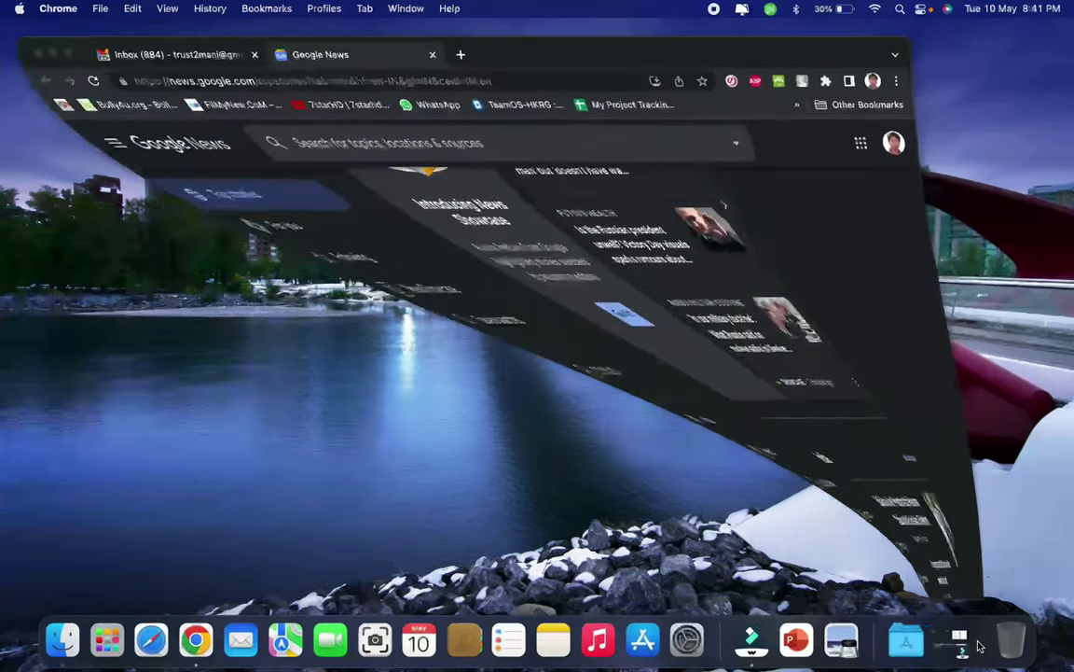
click(66, 52)
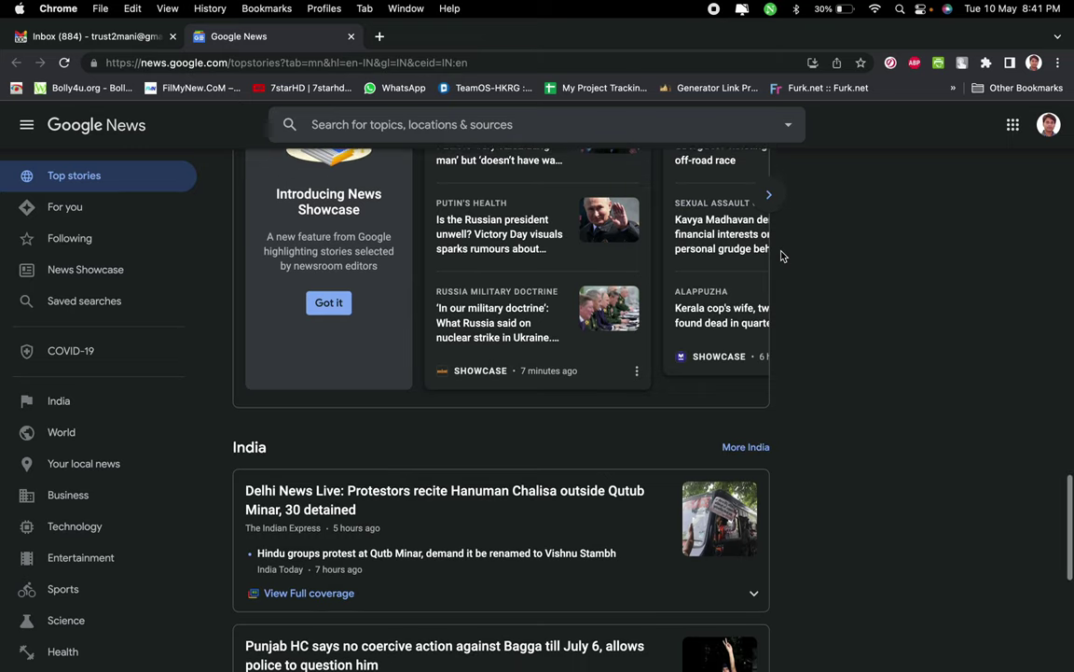
scroll(782, 256, up, 3)
scroll(782, 256, up, 3)
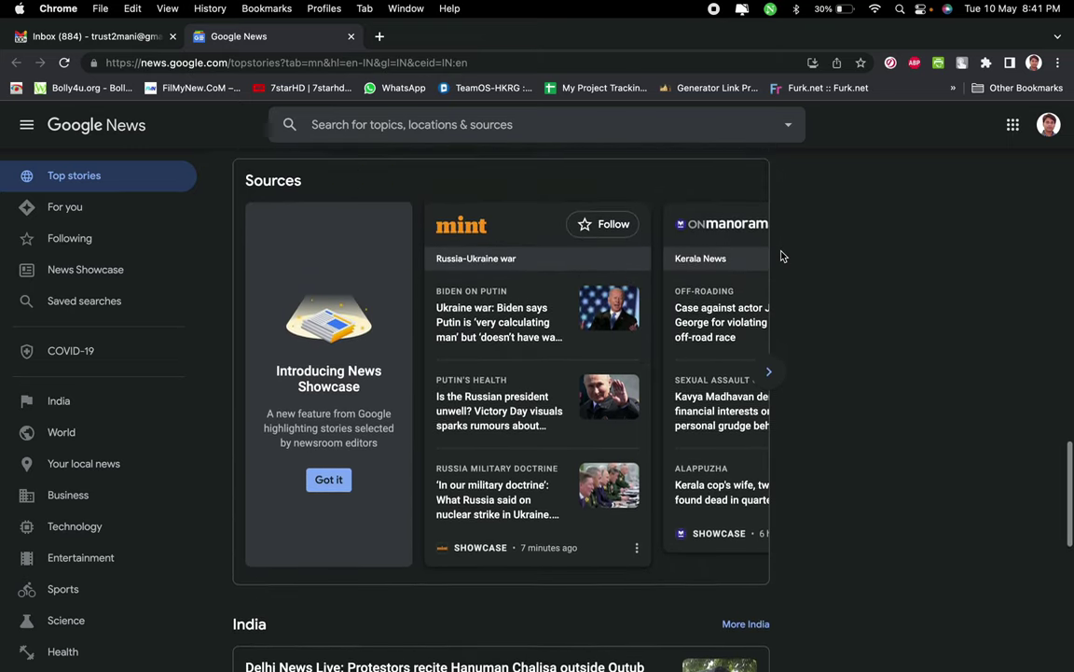
scroll(781, 255, up, 2)
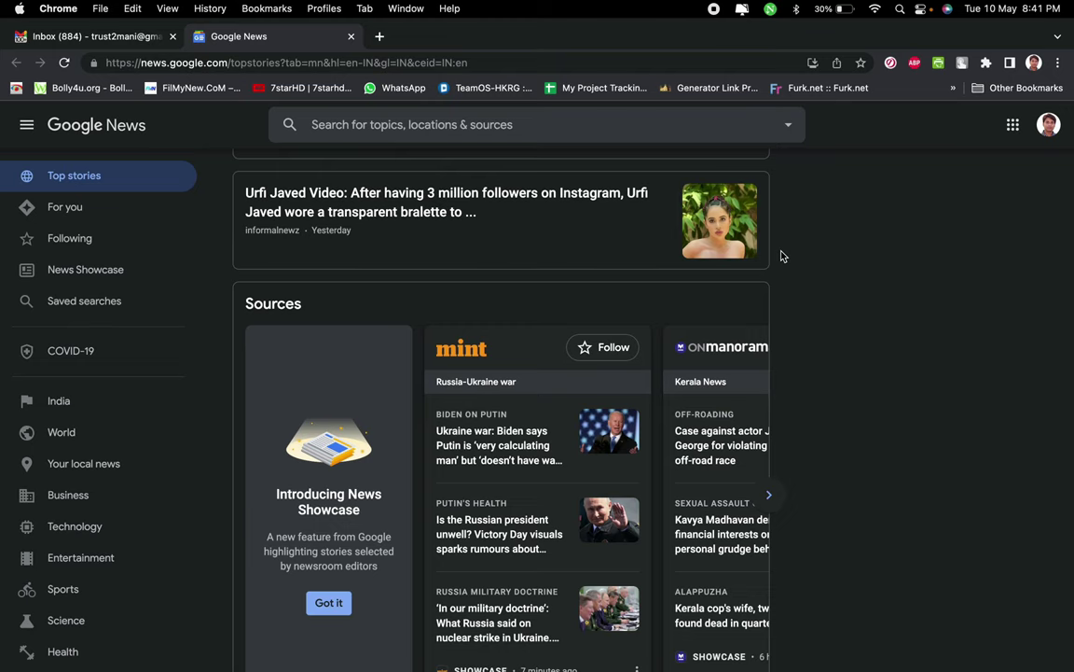
scroll(782, 256, down, 4)
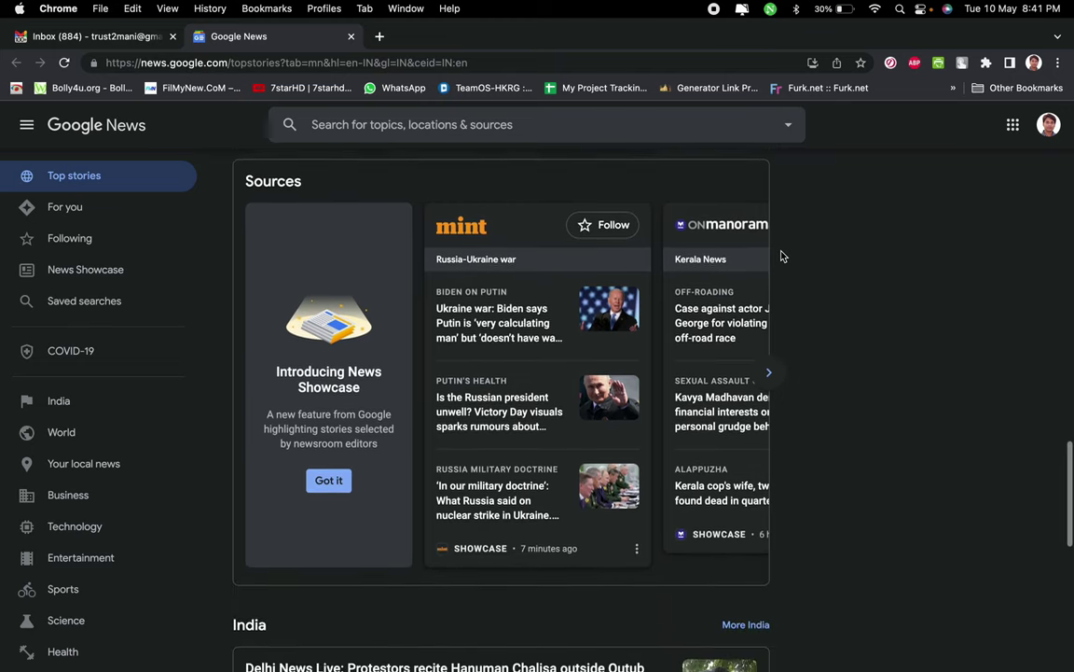
scroll(782, 256, down, 4)
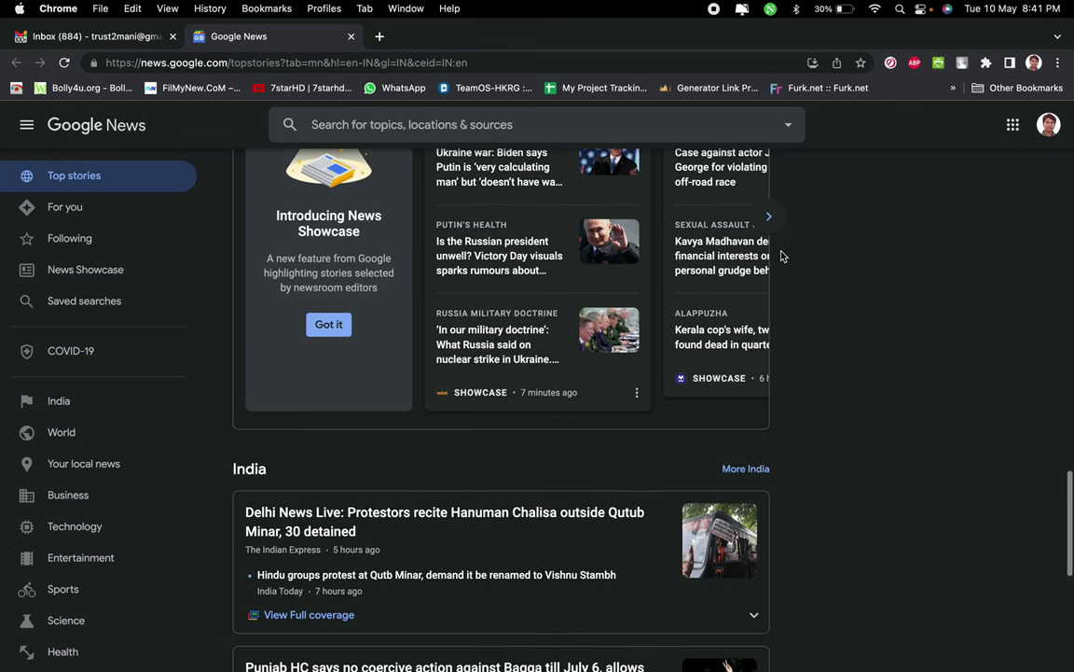
scroll(782, 256, up, 1)
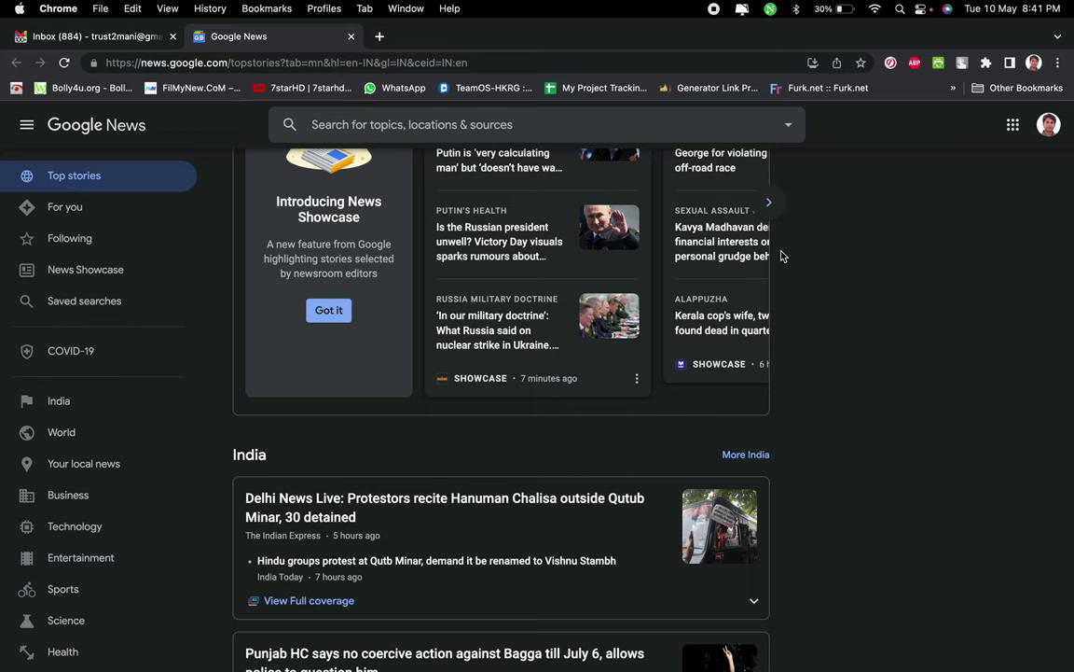
Switch to System Preferences, turn off natural scroll direction for the trackpad, and preview the Smart zoom and Rotate gestures
click(20, 10)
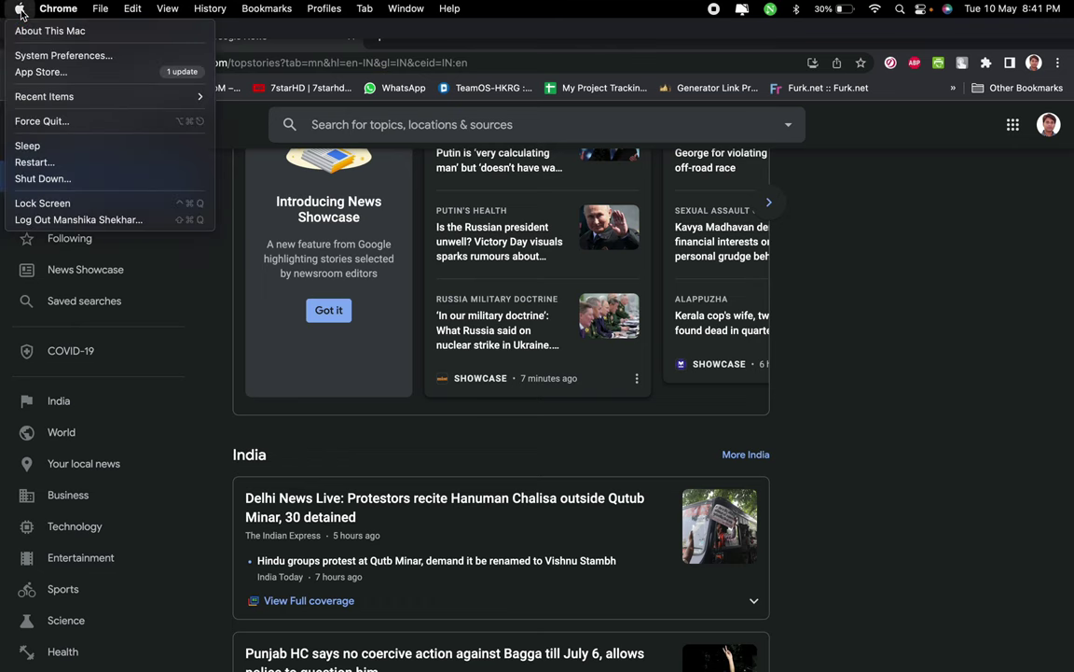
click(37, 56)
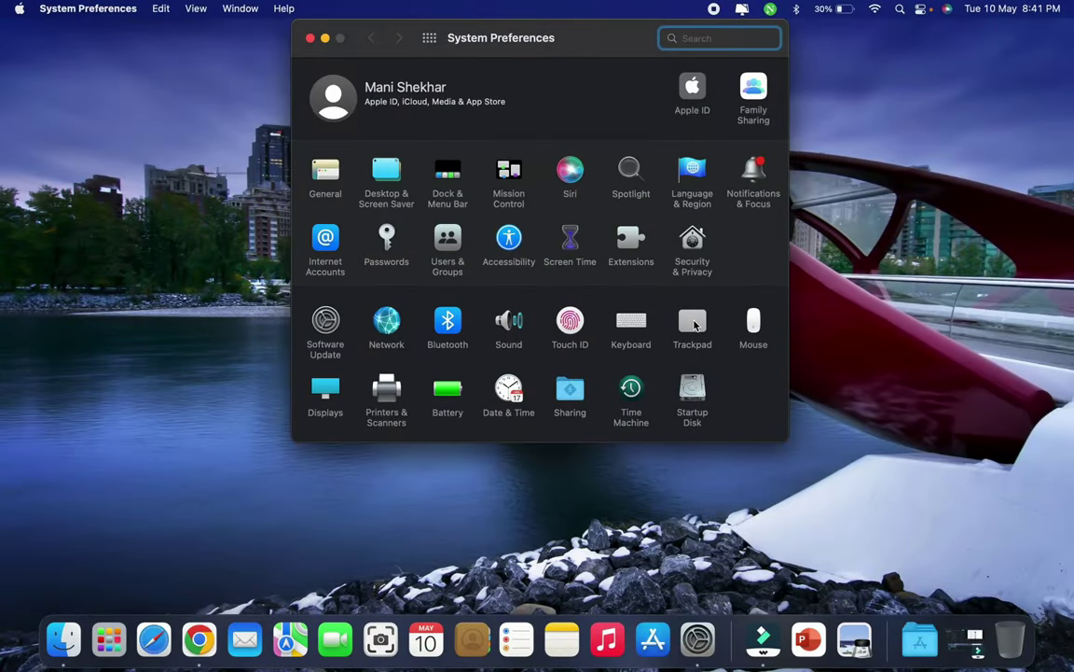
click(693, 323)
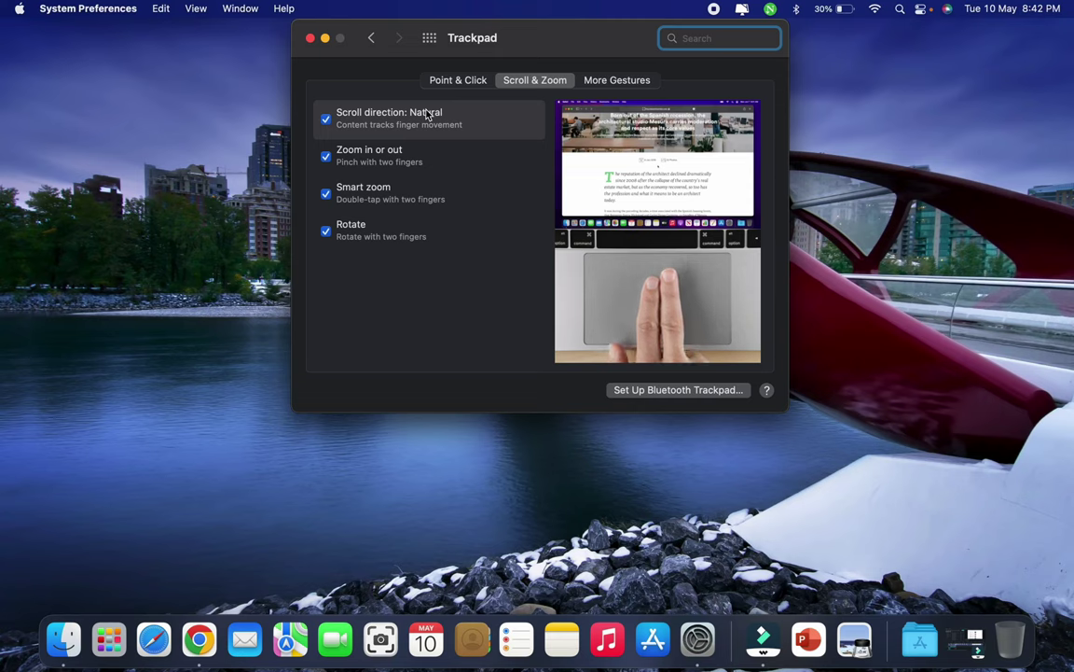
click(326, 121)
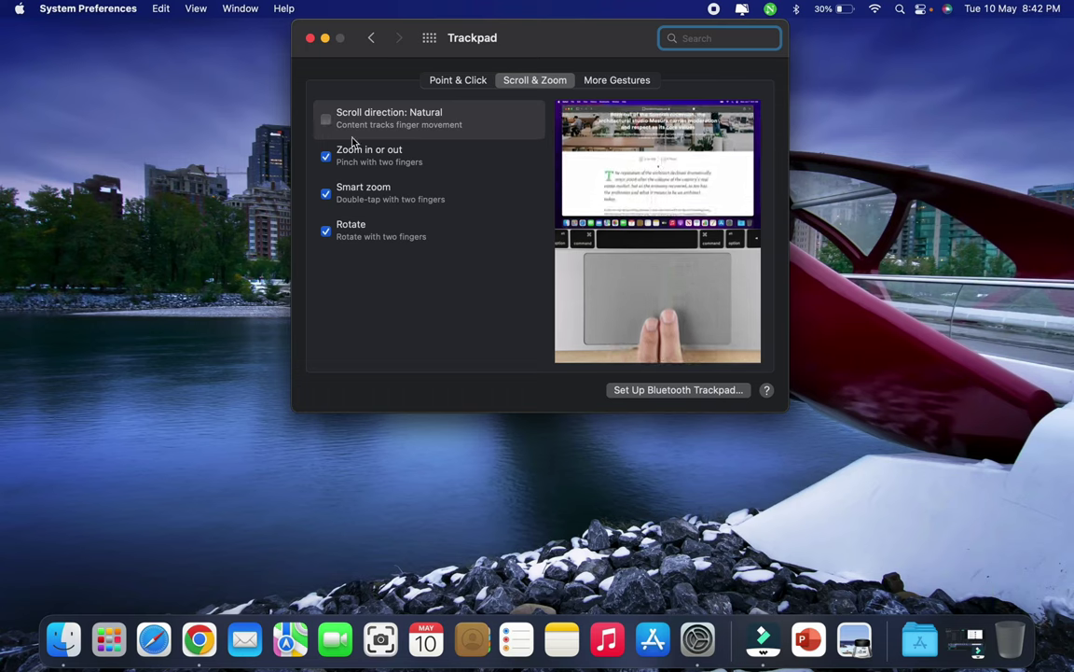
mouse_move(369, 192)
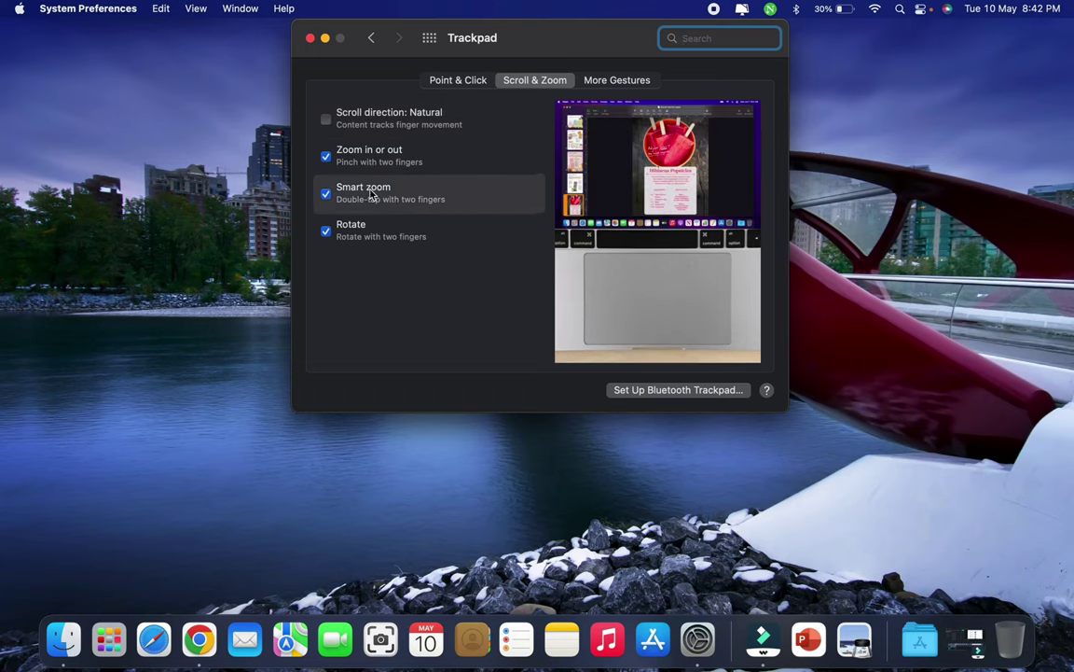
mouse_move(370, 239)
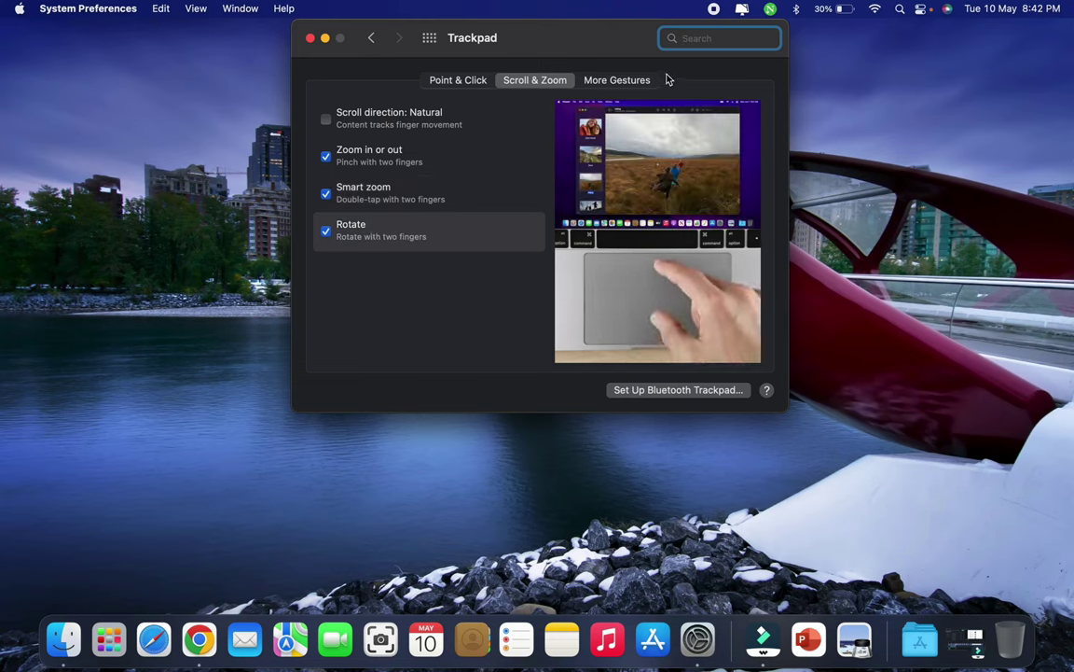
View the gesture choices for Look up & data detectors in the trackpad's Point & Click settings
click(451, 82)
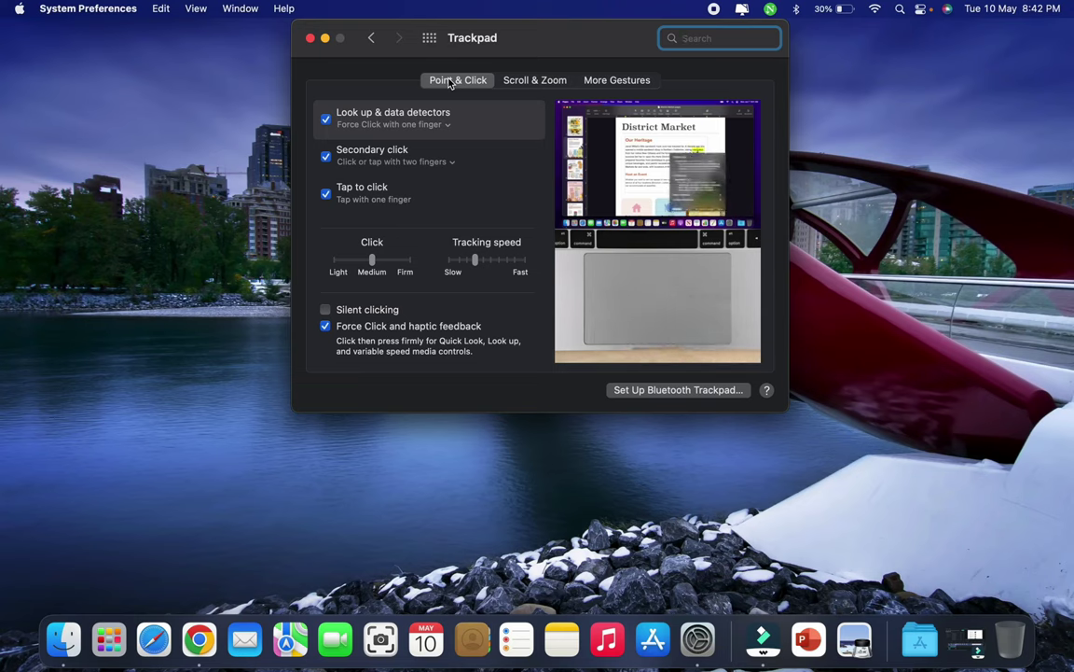
click(445, 127)
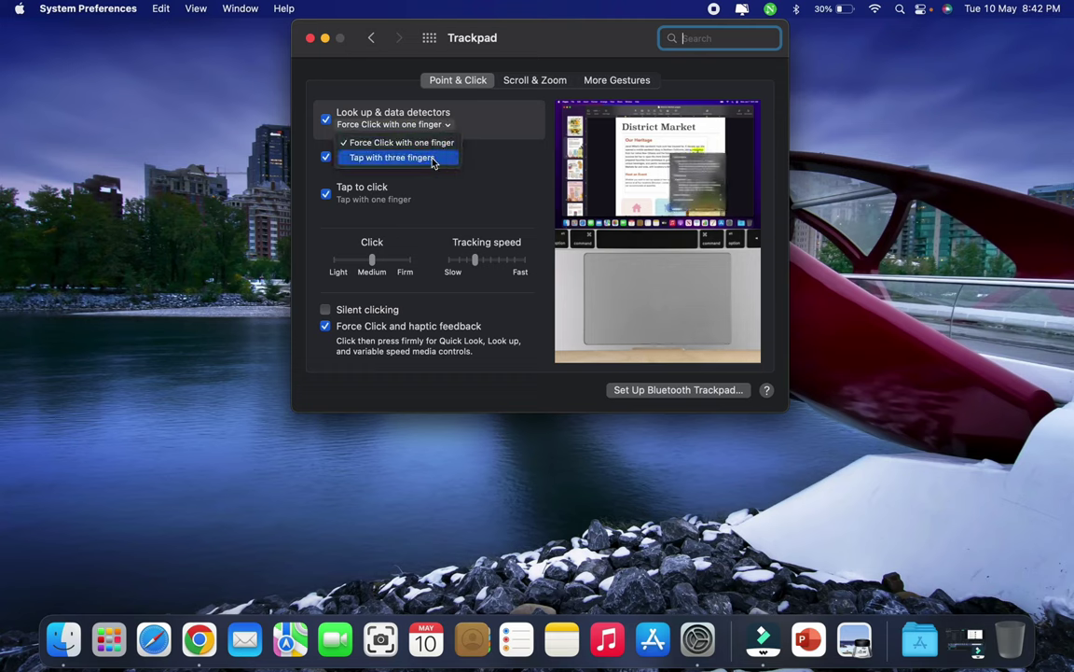
click(486, 131)
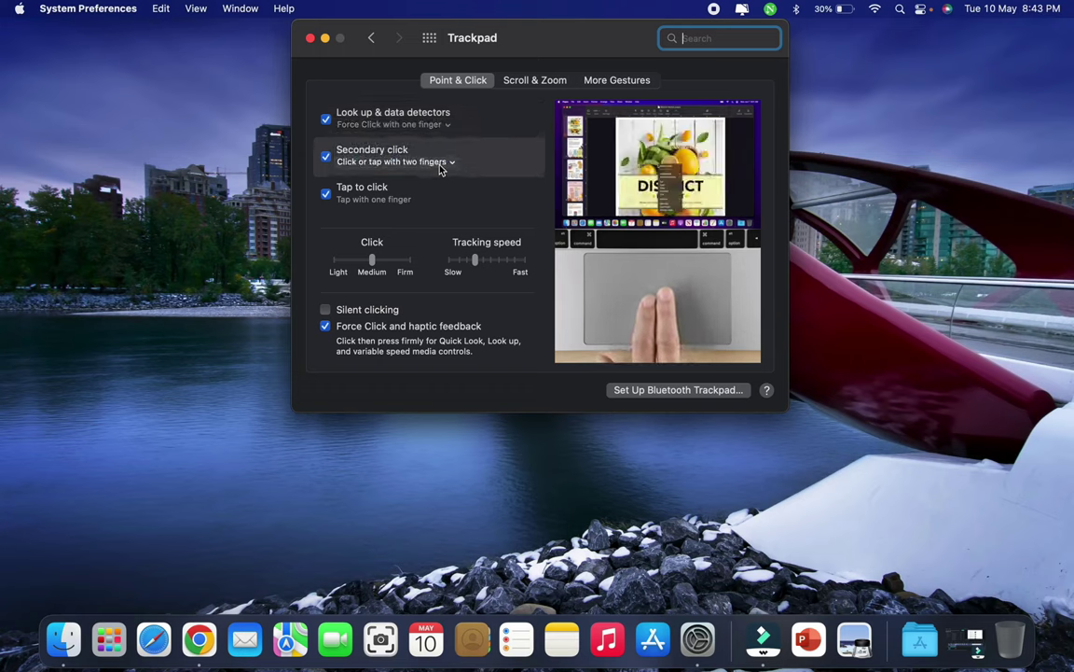
Set the trackpad's secondary click to "Click in bottom right corner"
click(442, 164)
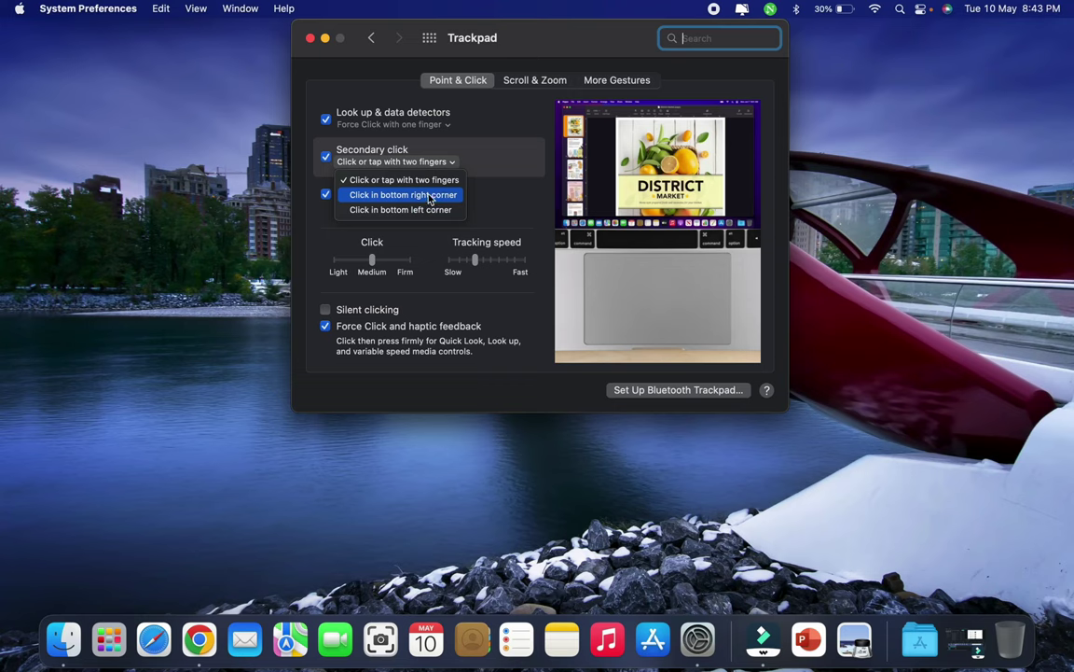
click(429, 195)
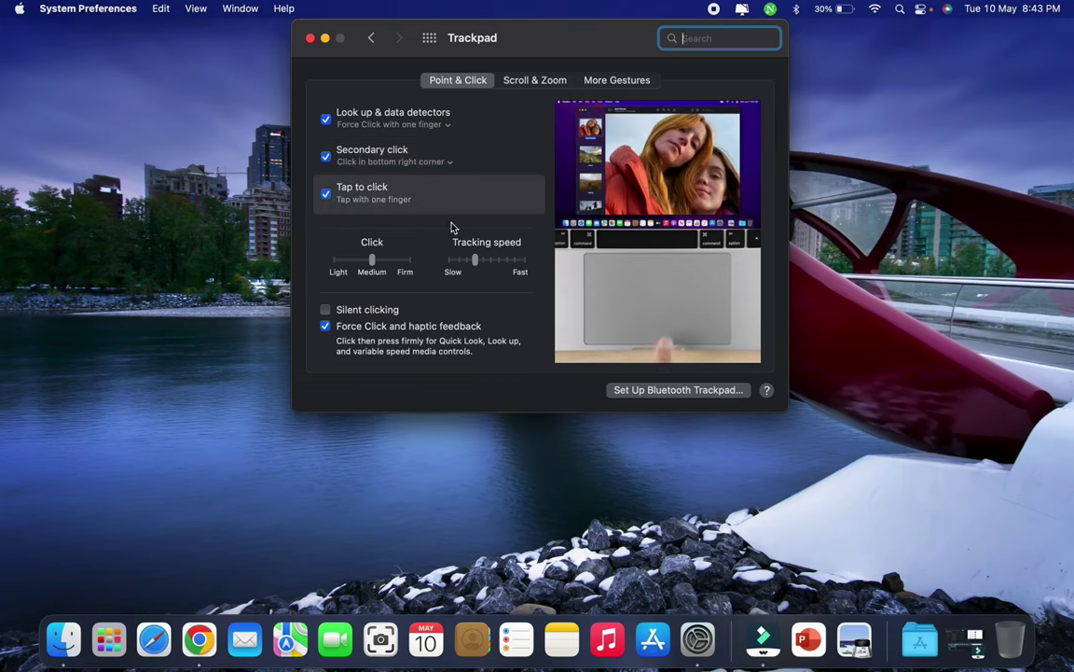
mouse_move(365, 164)
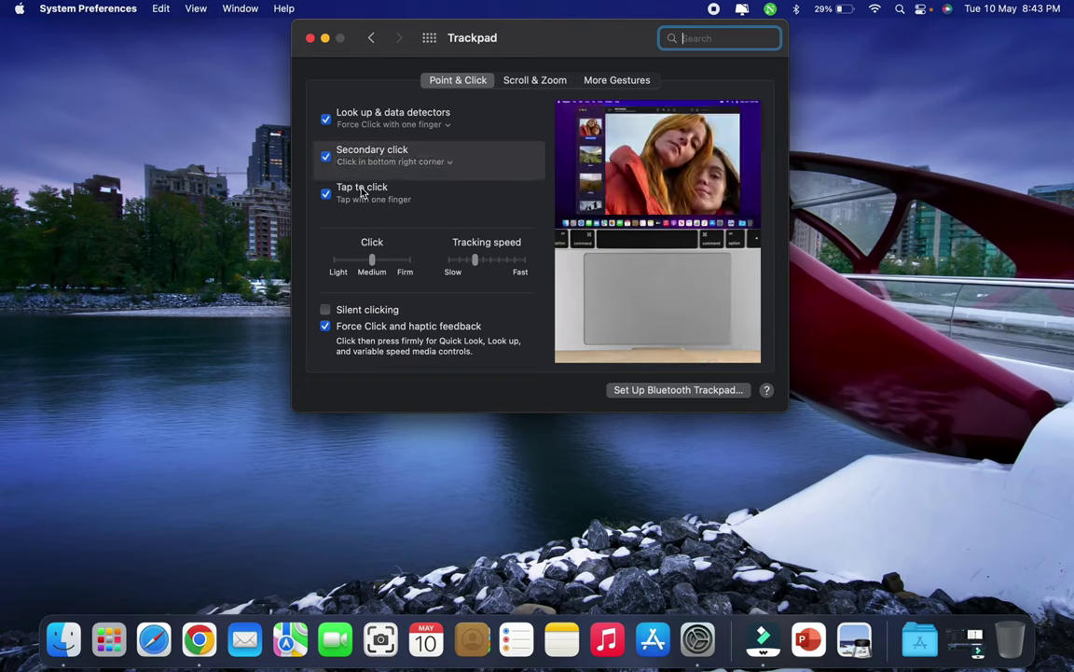
Turn off Tap to click for the trackpad and turn it back on
mouse_move(362, 191)
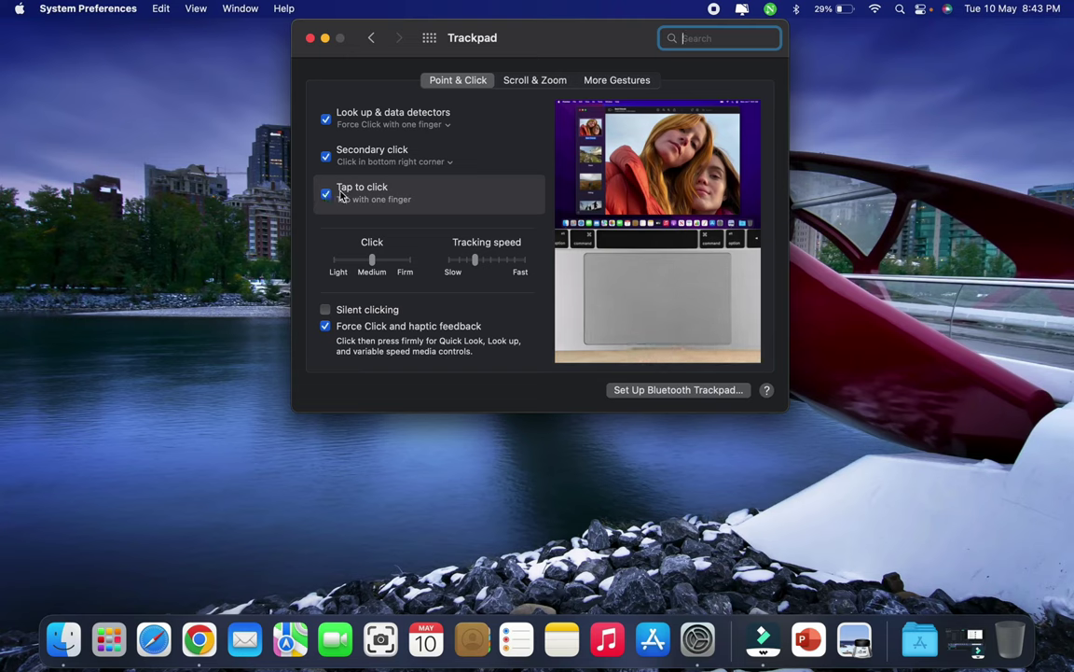
click(326, 194)
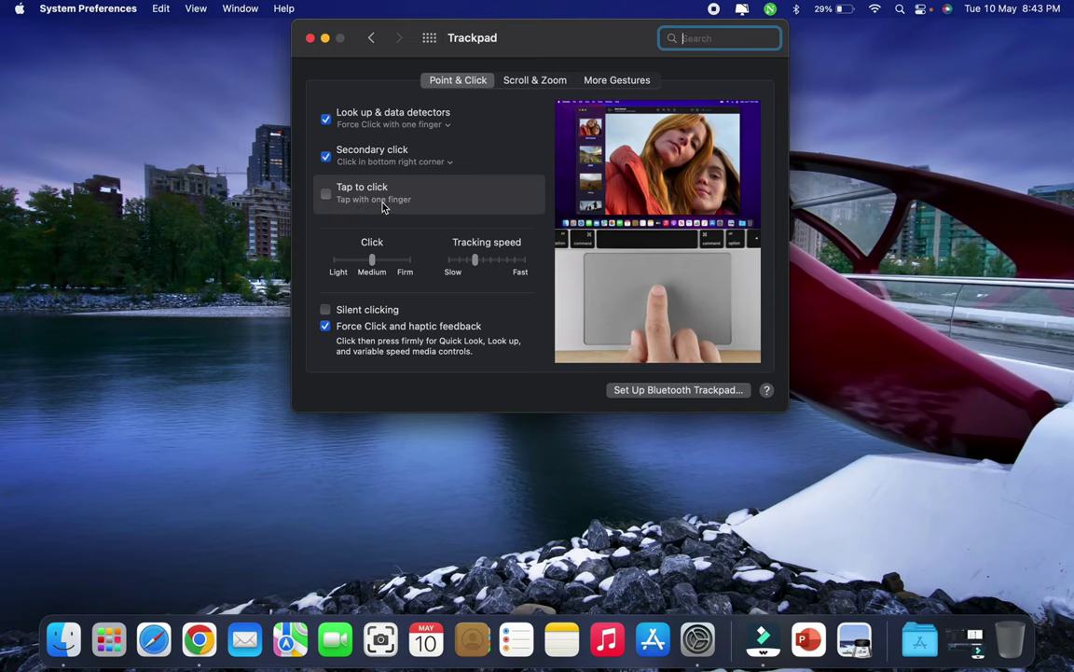
click(326, 195)
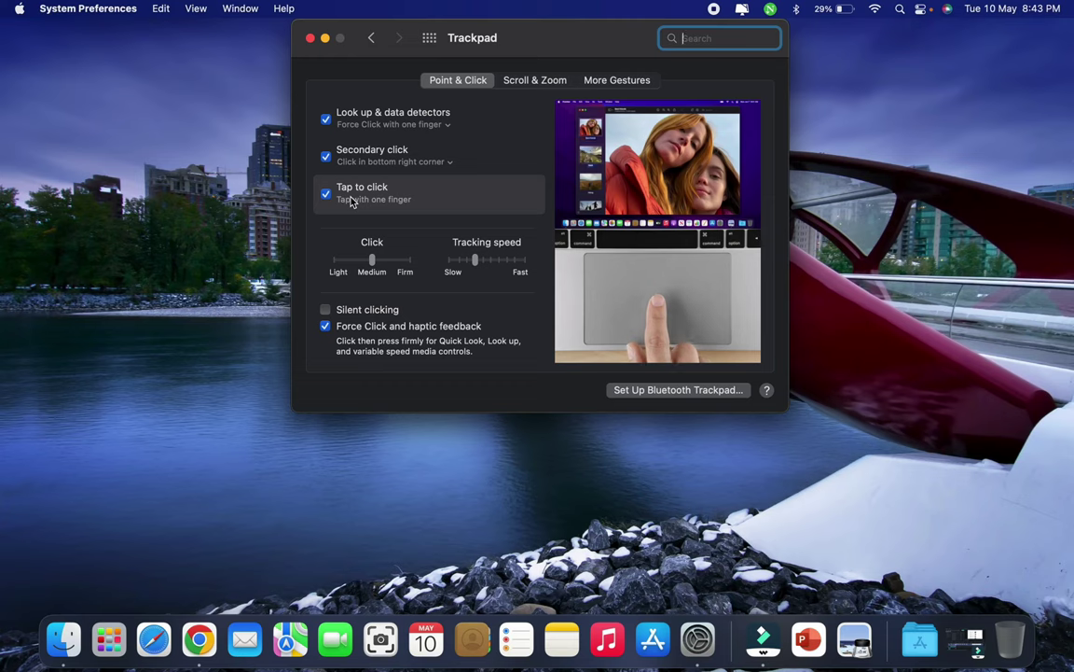
Show the trackpad's More Gestures settings
click(610, 81)
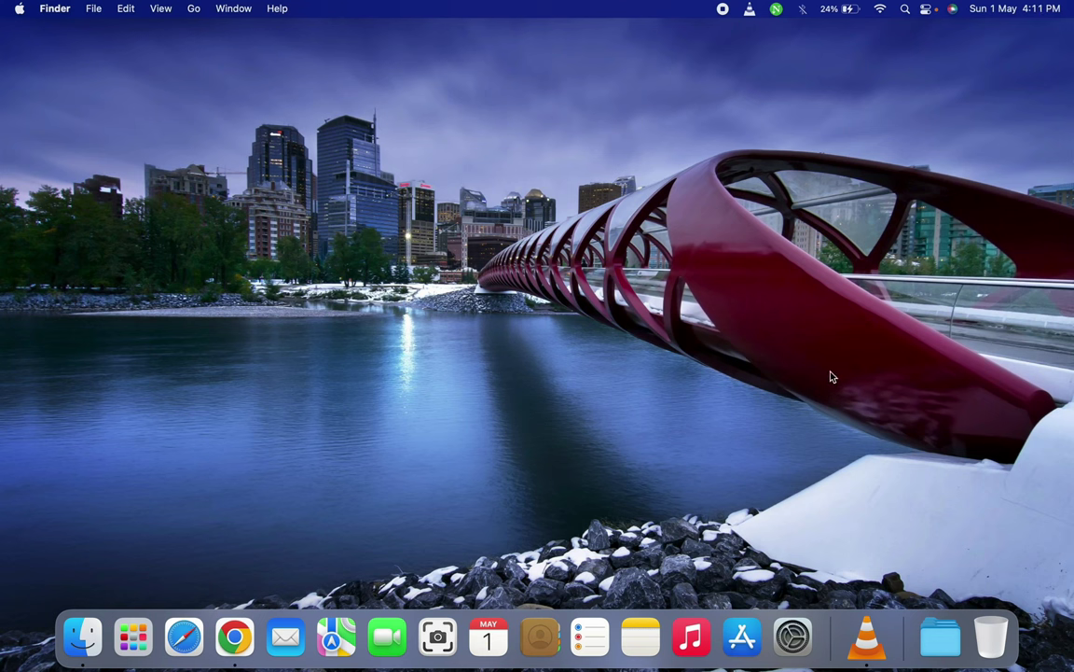
Add Calculator from Launchpad to the Dock, placing it between Maps and FaceTime, and return to the desktop
click(133, 636)
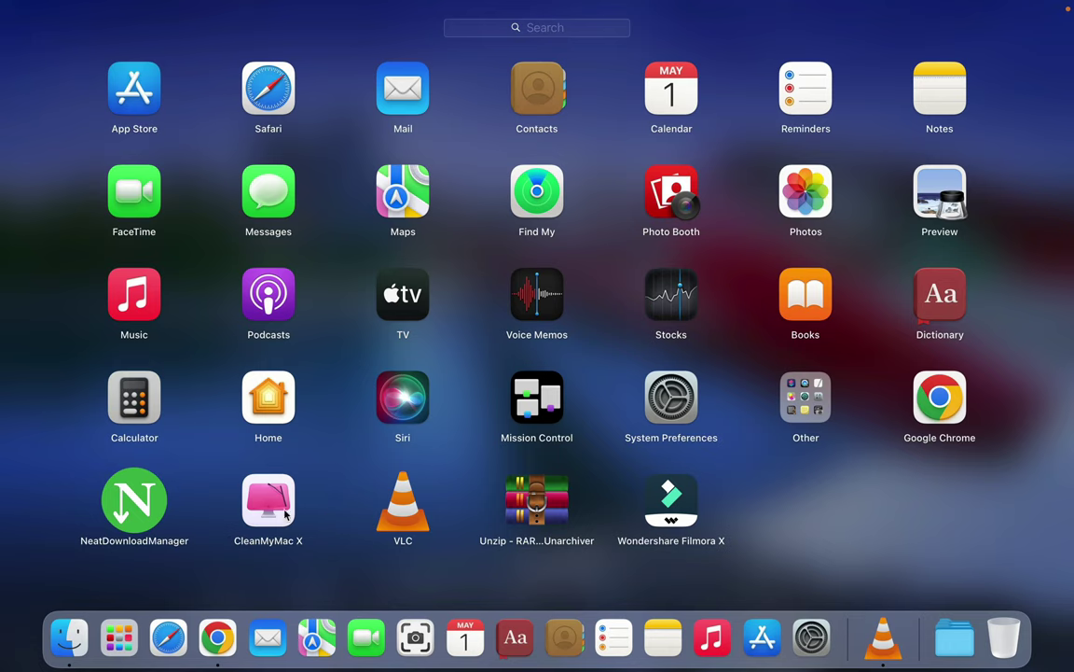
click(142, 407)
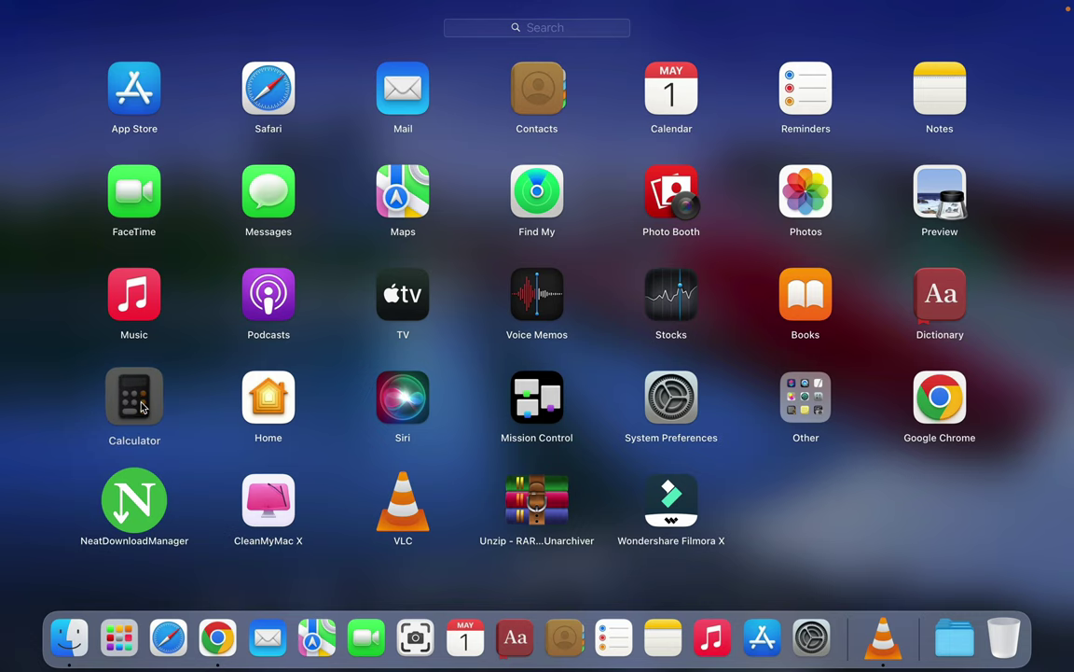
drag(142, 407, 357, 650)
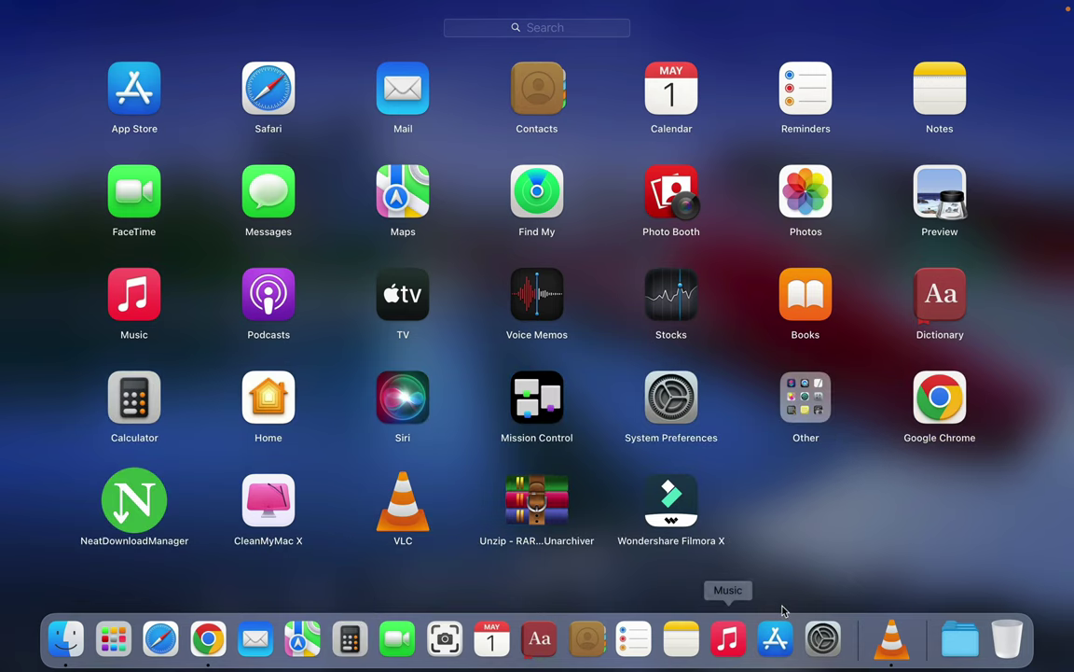
click(815, 552)
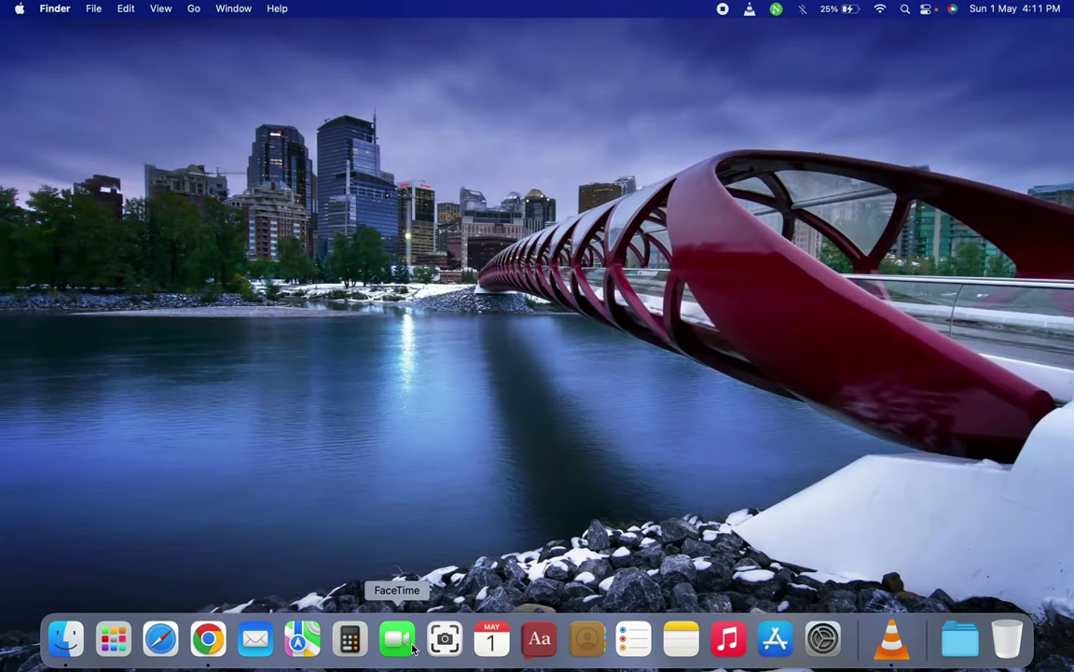
Remove Calculator from the Dock
right_click(357, 644)
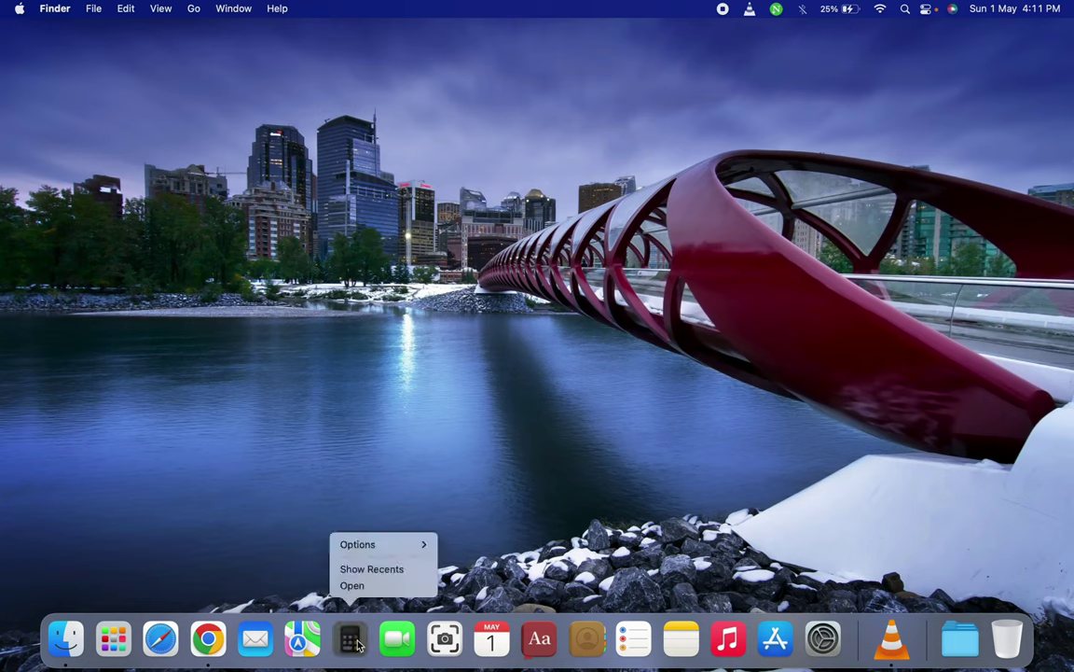
mouse_move(413, 546)
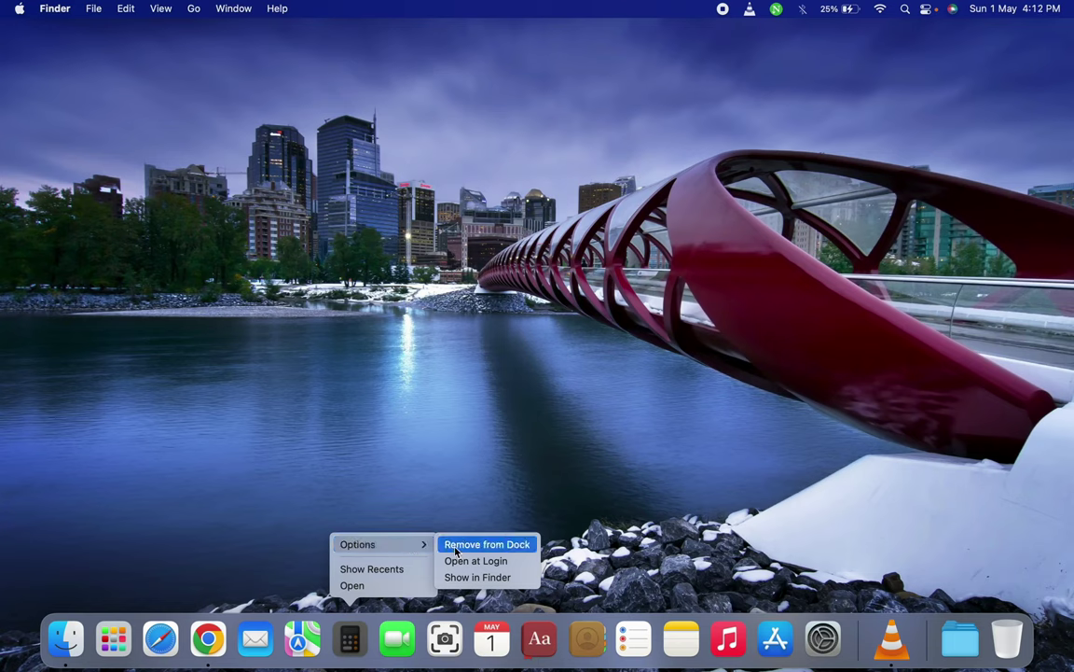
click(456, 550)
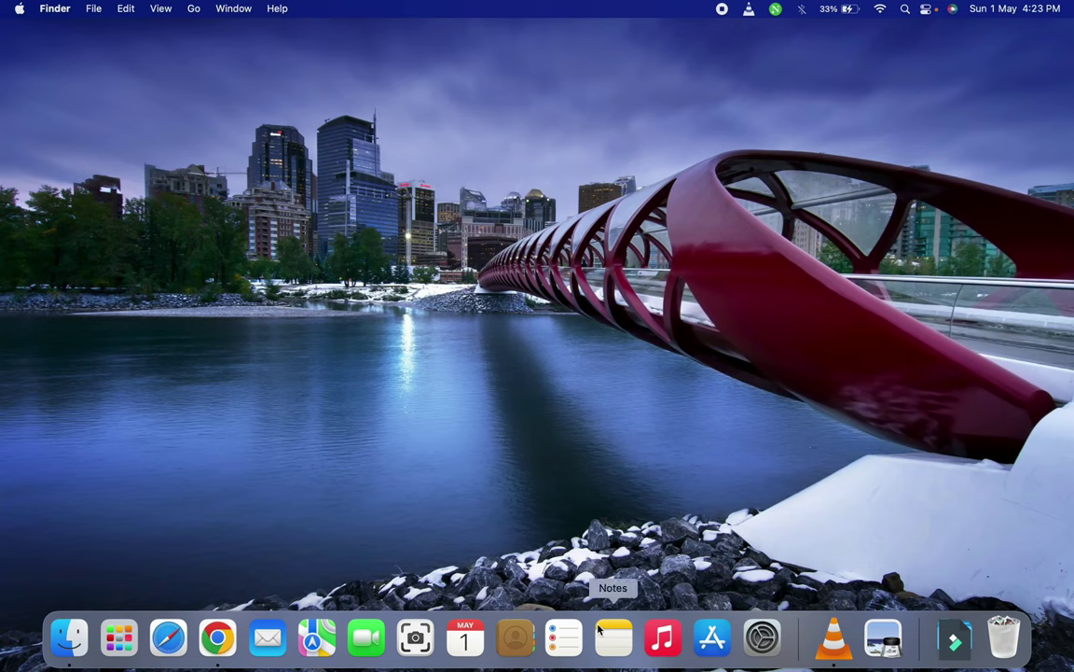
Open the Computer location in Finder and expand its window to full screen
click(194, 11)
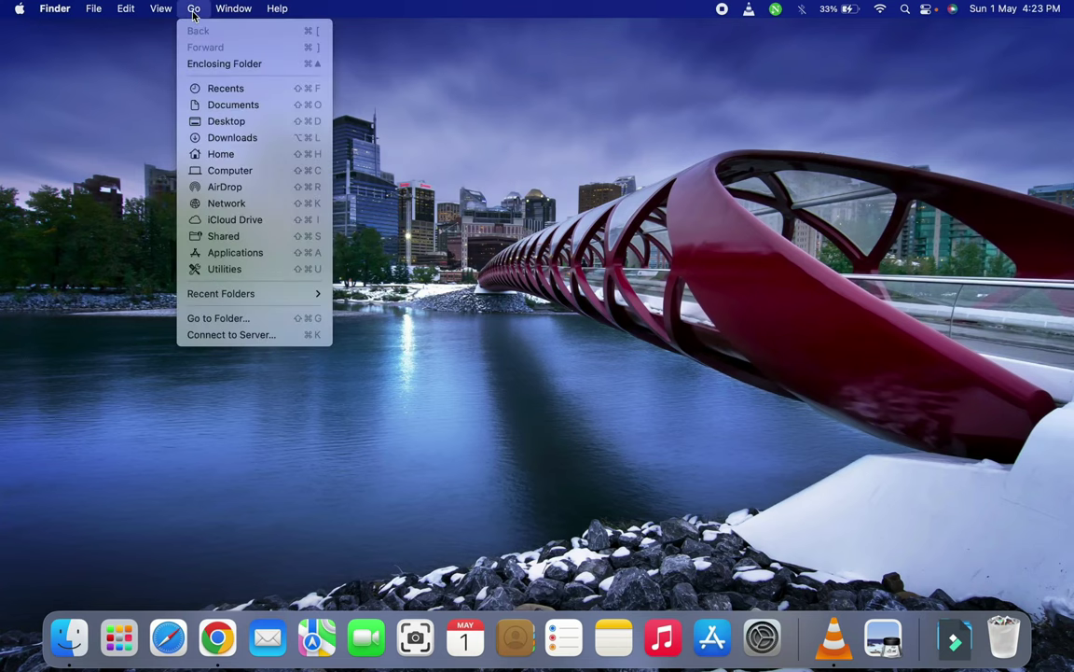
click(231, 174)
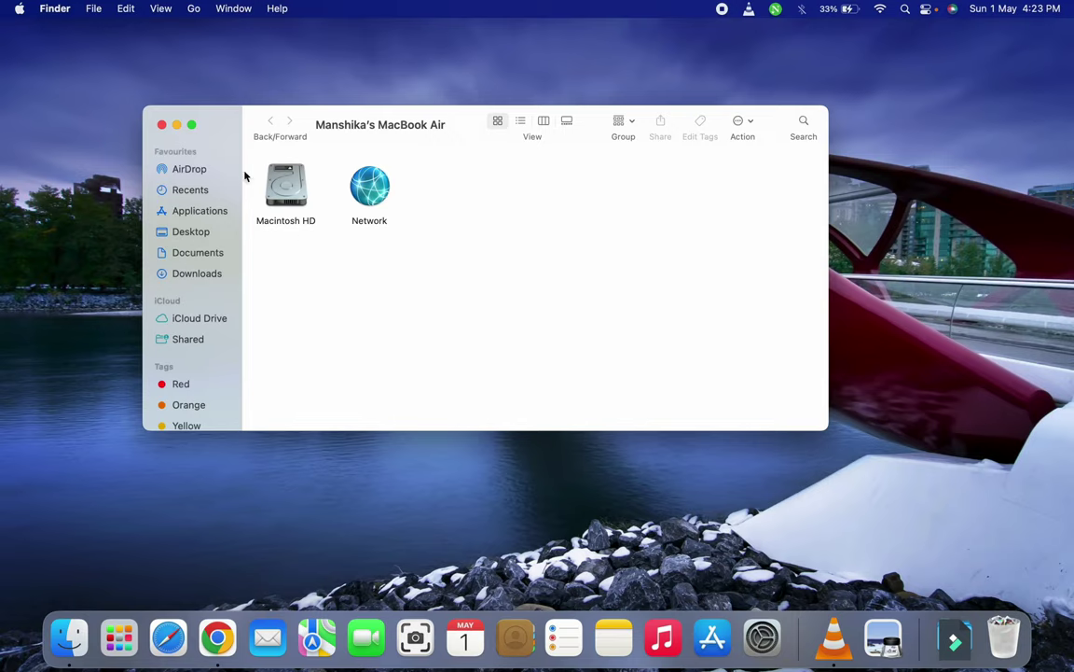
click(192, 124)
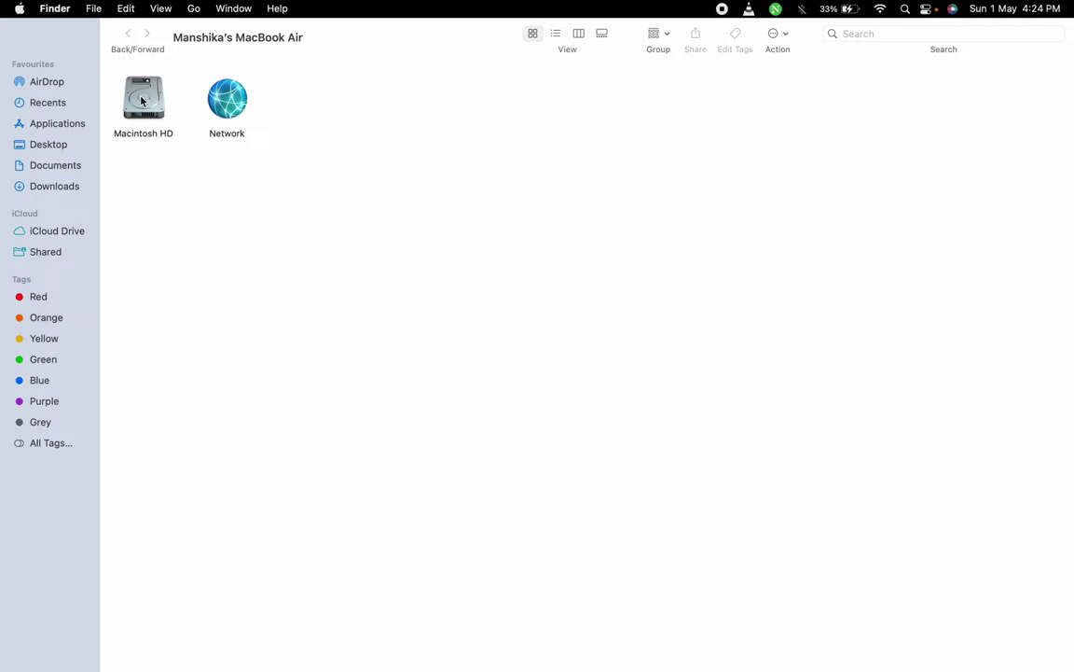
Browse Macintosh HD through its Users folder to the user's home folder, viewing the available folder actions along the way
double_click(143, 101)
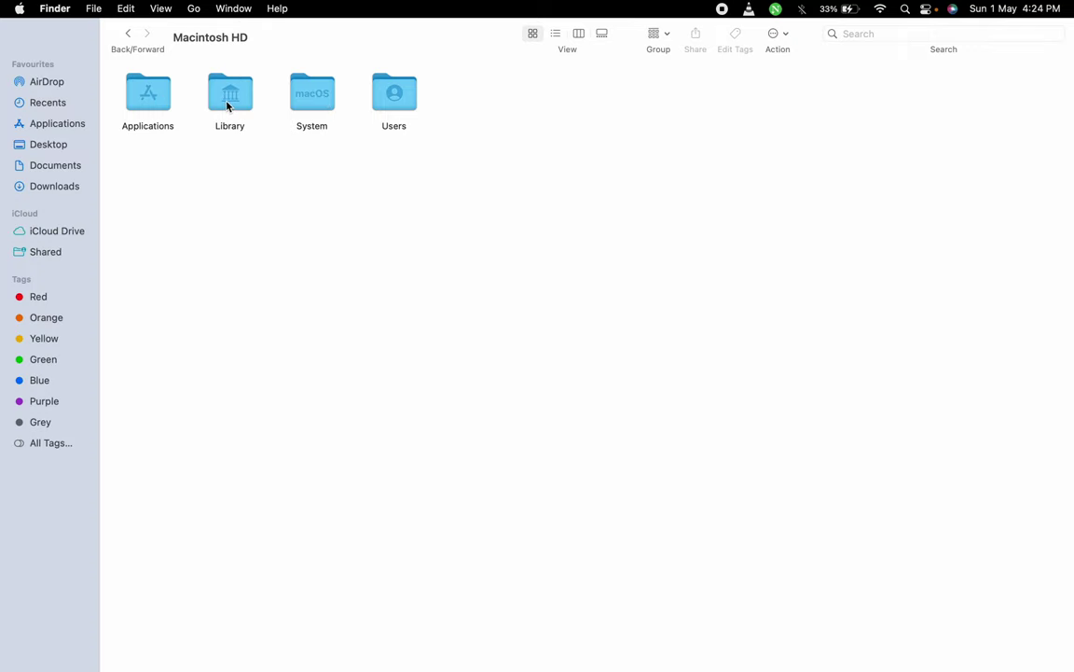
double_click(404, 108)
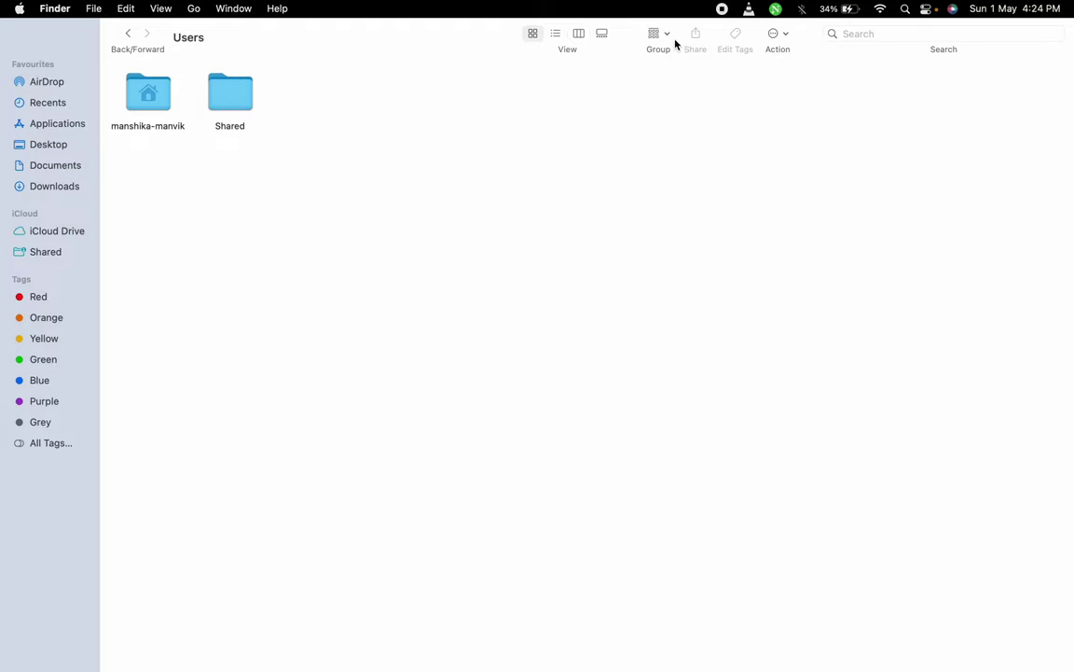
click(779, 34)
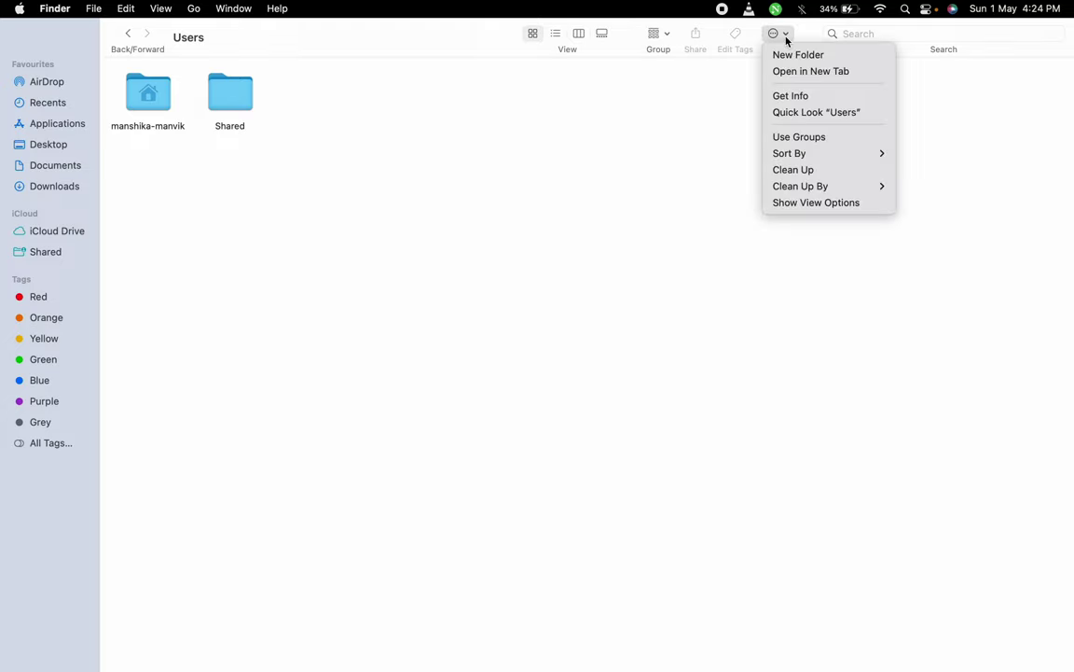
click(609, 134)
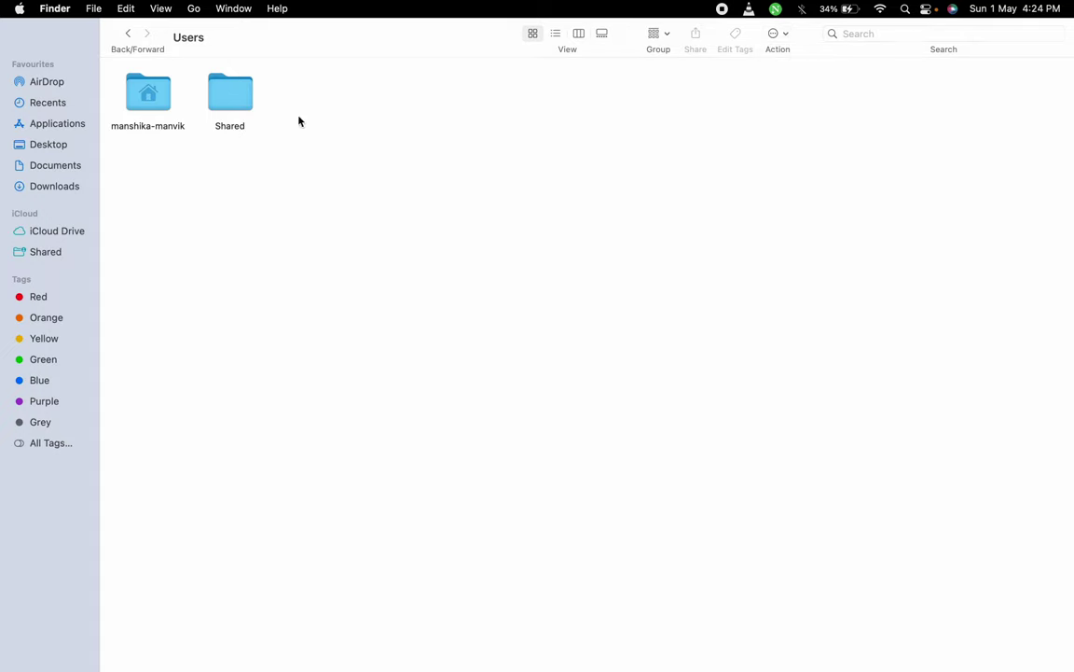
double_click(151, 99)
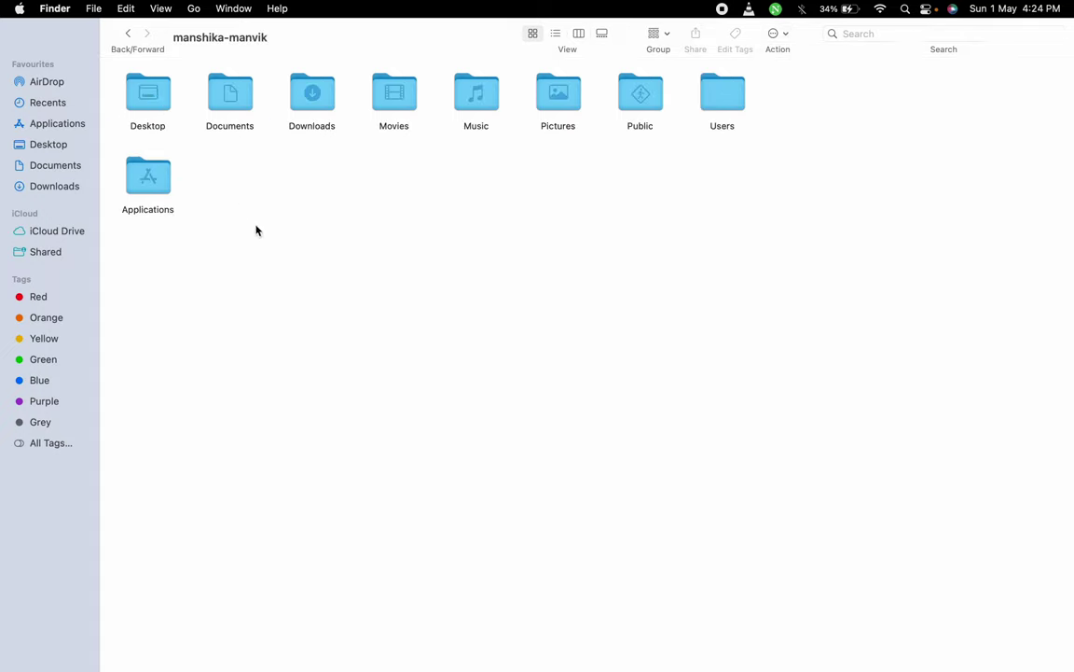